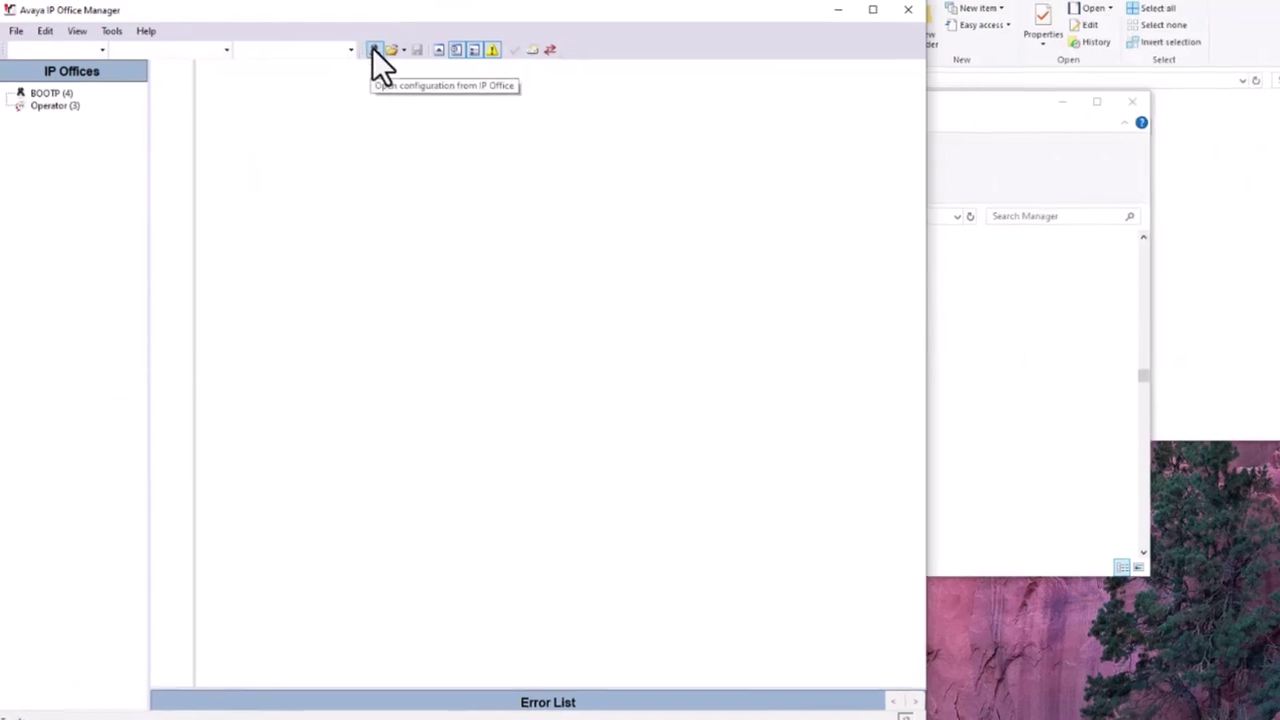
Step: Load IPOffice_1's configuration and begin entering the Administrator service-user login
{"action": "left_click", "coordinate": [374, 49]}
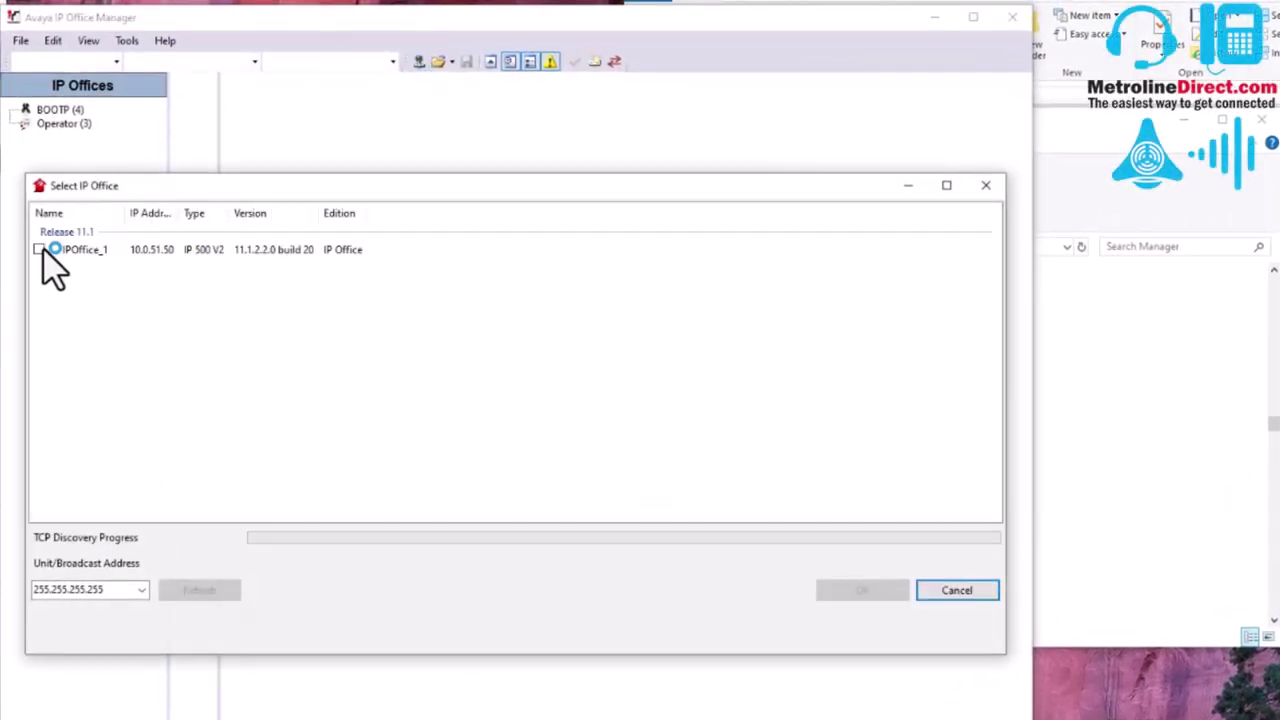
{"action": "left_click", "coordinate": [40, 249]}
{"action": "left_click", "coordinate": [857, 588]}
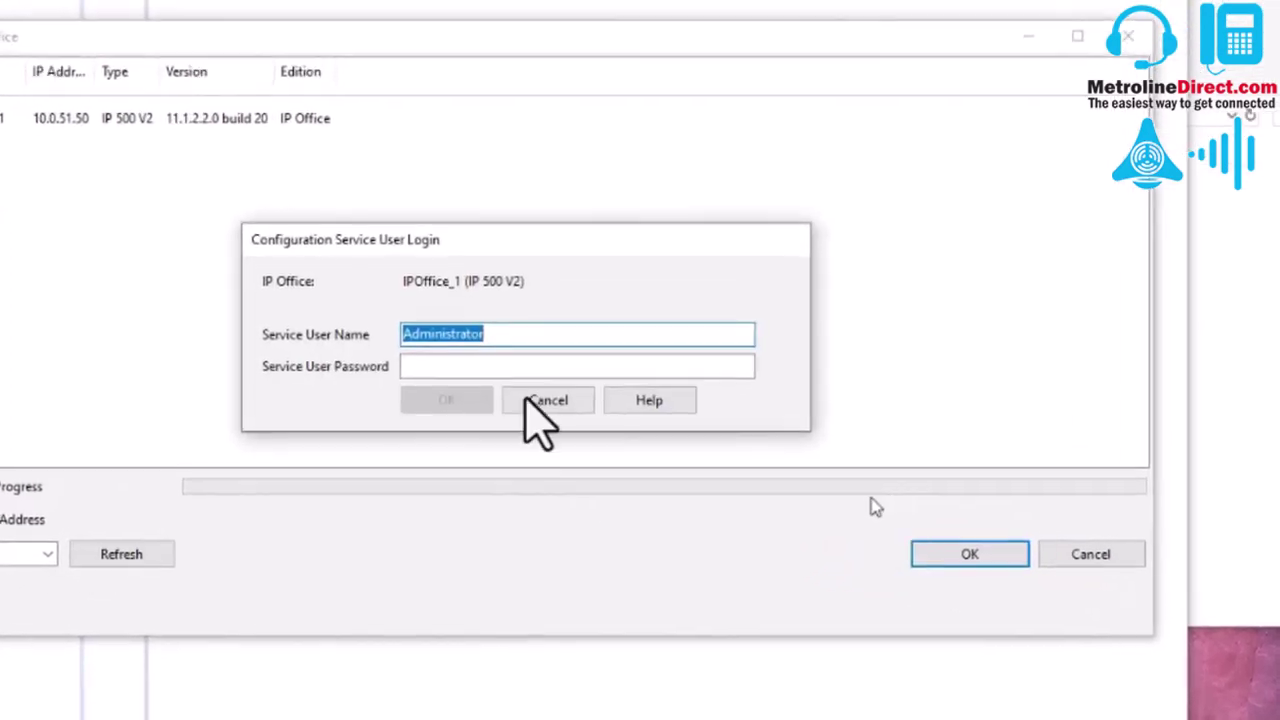
{"action": "key", "text": "Tab"}
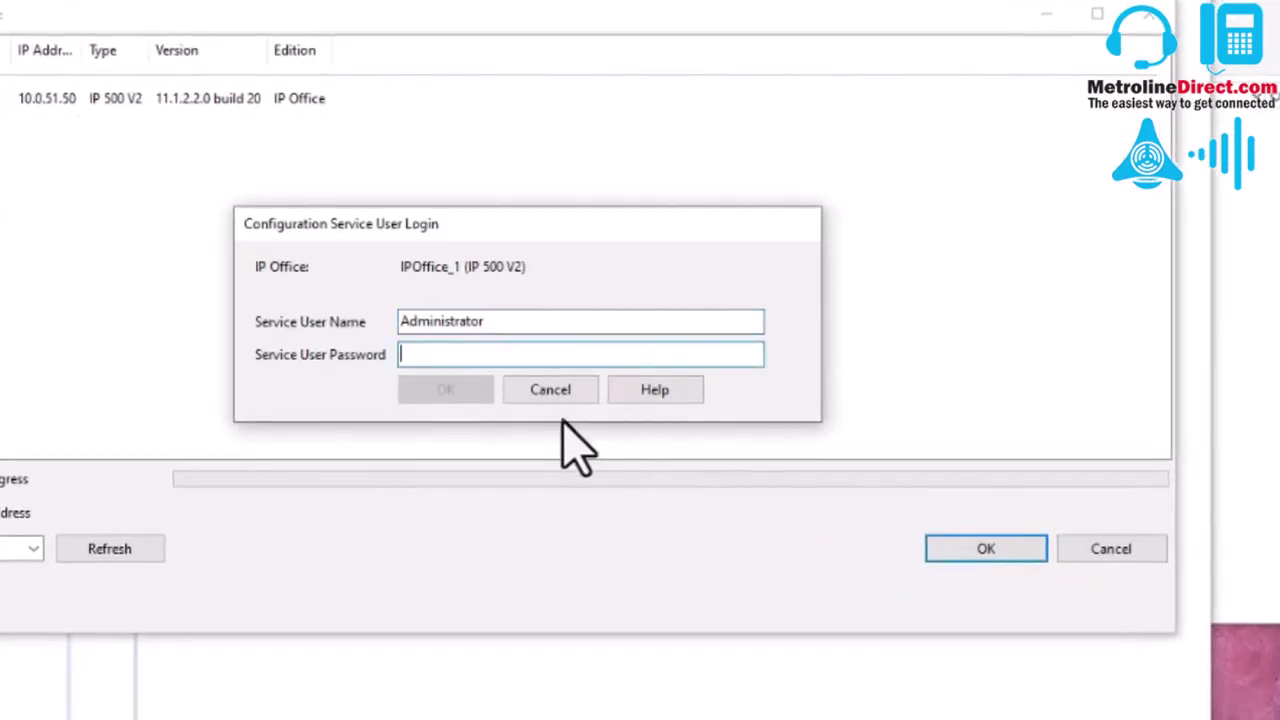
{"action": "type", "text": "Ad"}
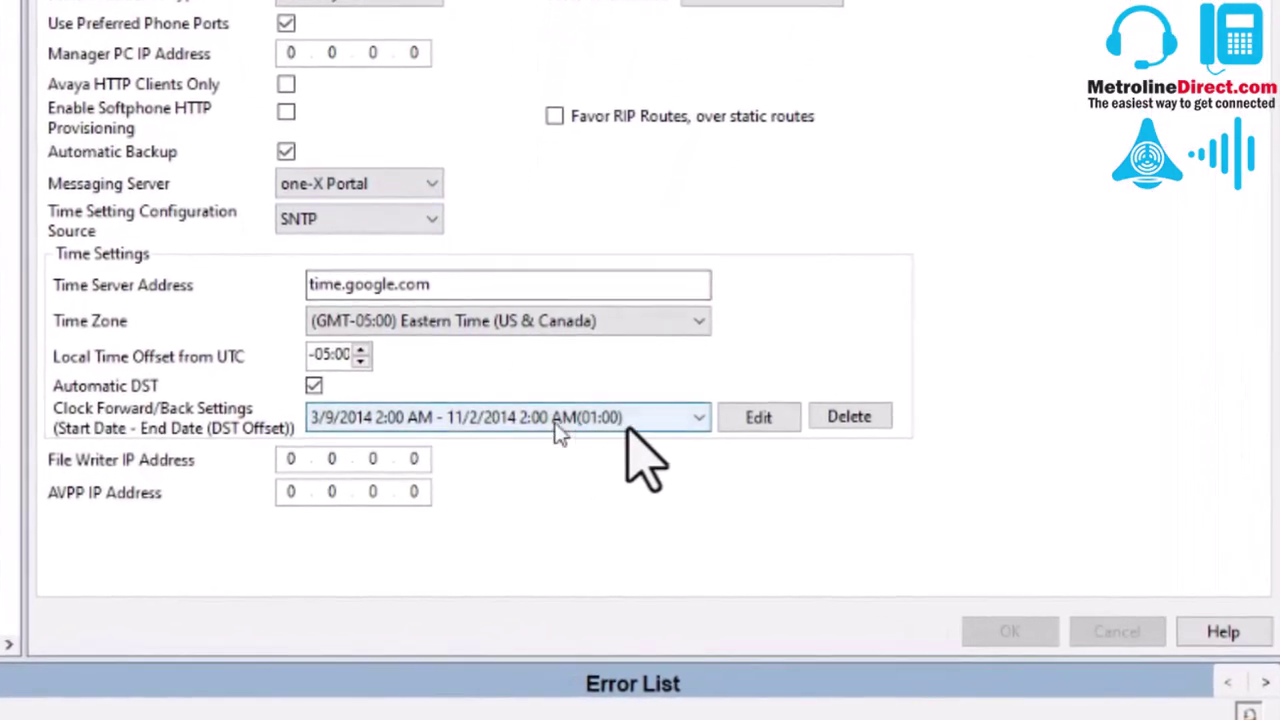
Step: Review the Clock Forward/Back DST dates, then set the time source to Voicemail Pro/Manager
{"action": "left_click", "coordinate": [697, 418]}
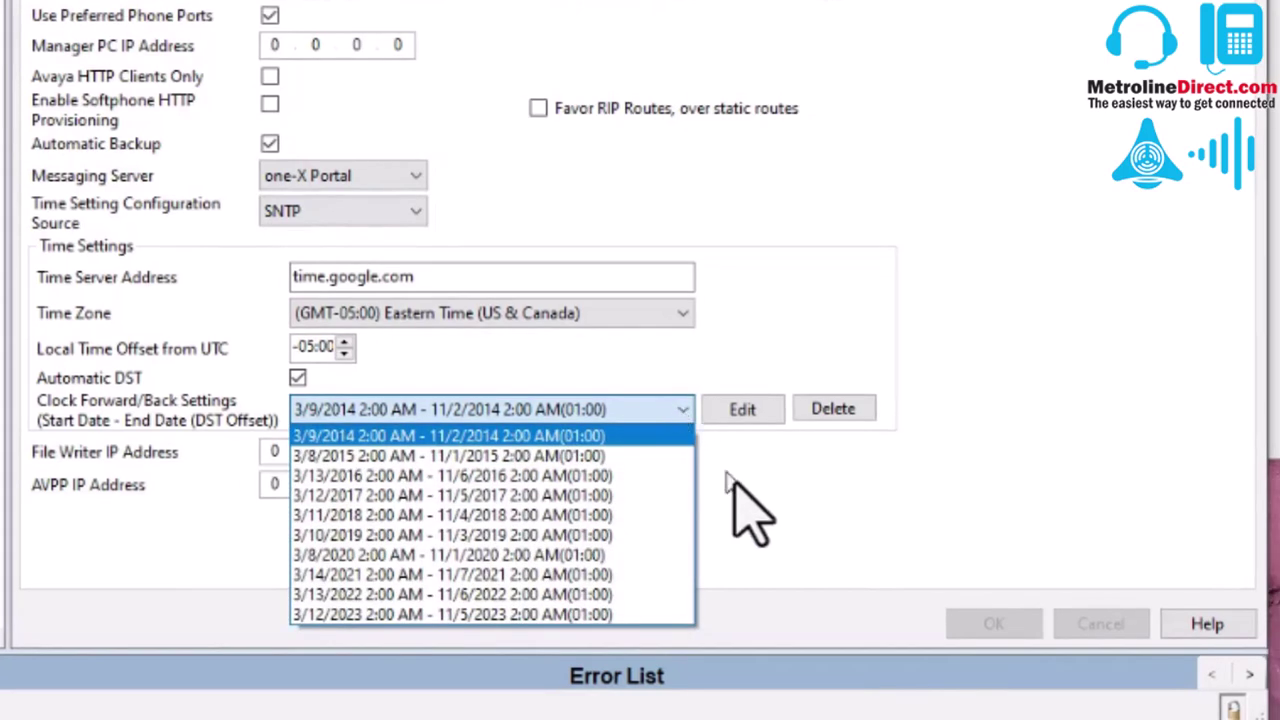
{"action": "left_click", "coordinate": [735, 500]}
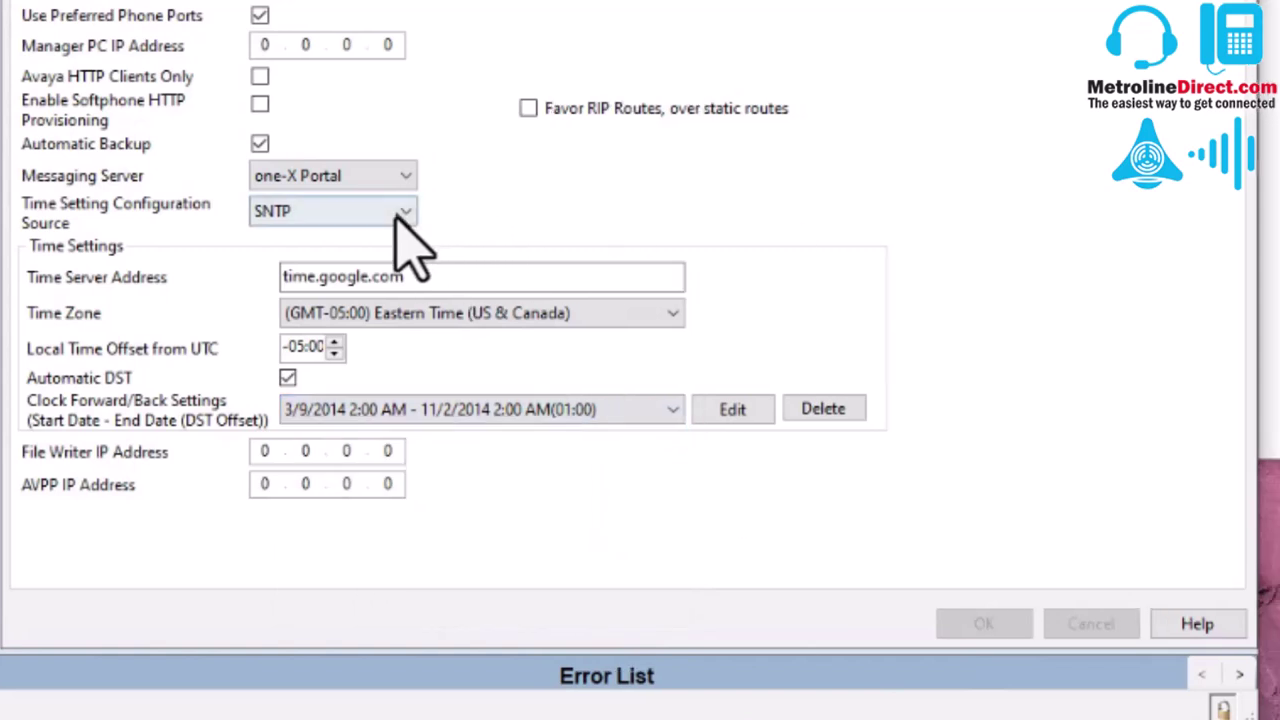
{"action": "left_click", "coordinate": [400, 212]}
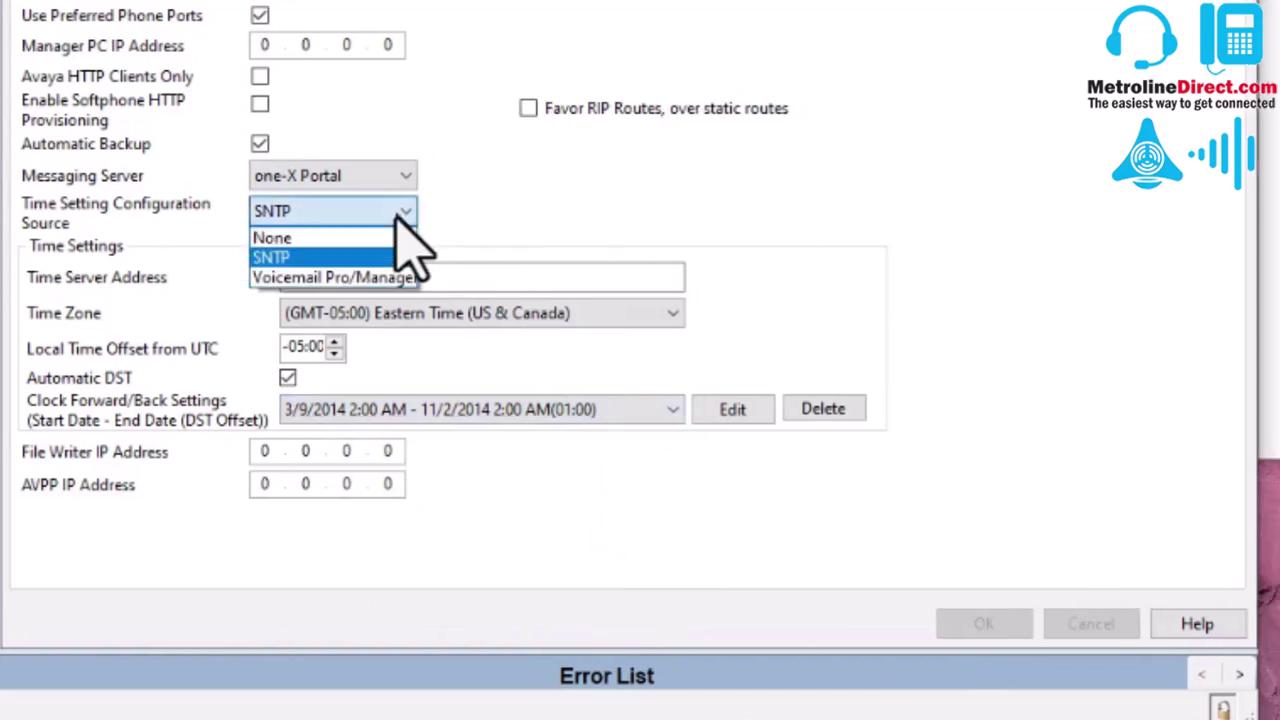
{"action": "left_click", "coordinate": [310, 279]}
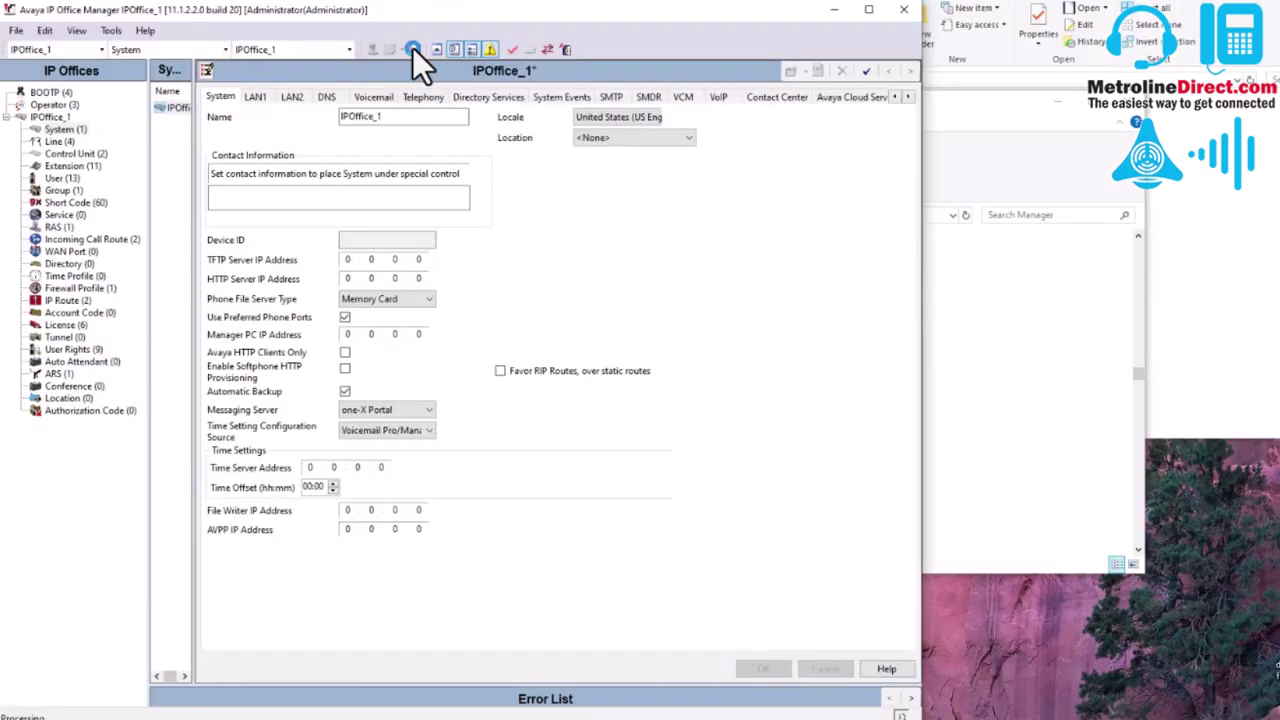
Step: Send the configuration to IPOffice_1 in Merge mode, logging in with the service-user password
{"action": "left_click", "coordinate": [412, 49]}
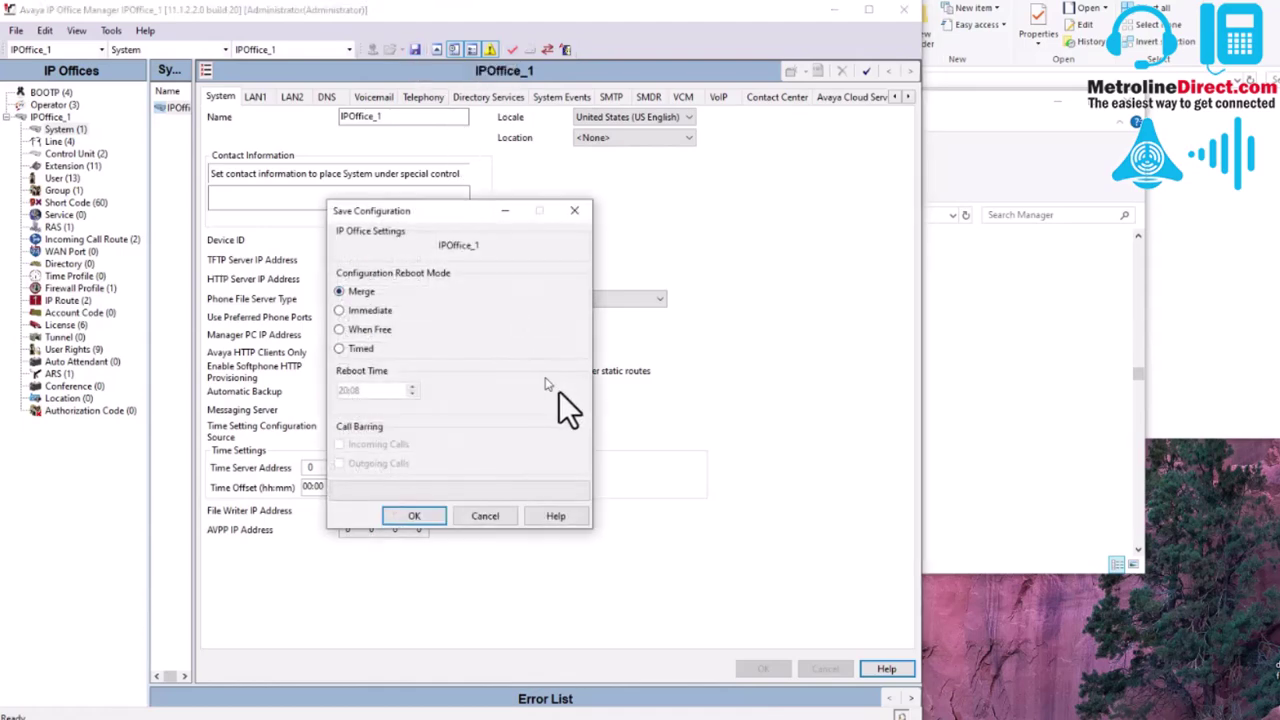
{"action": "left_click", "coordinate": [421, 517]}
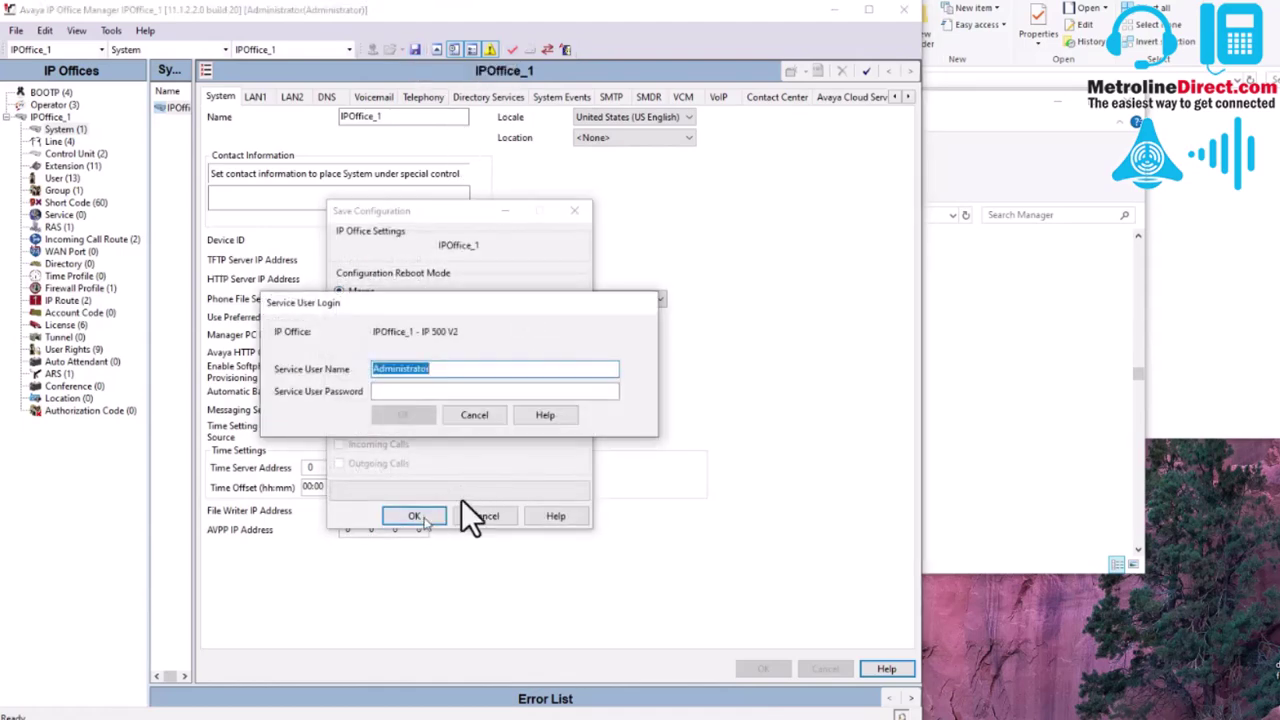
{"action": "left_click", "coordinate": [409, 391]}
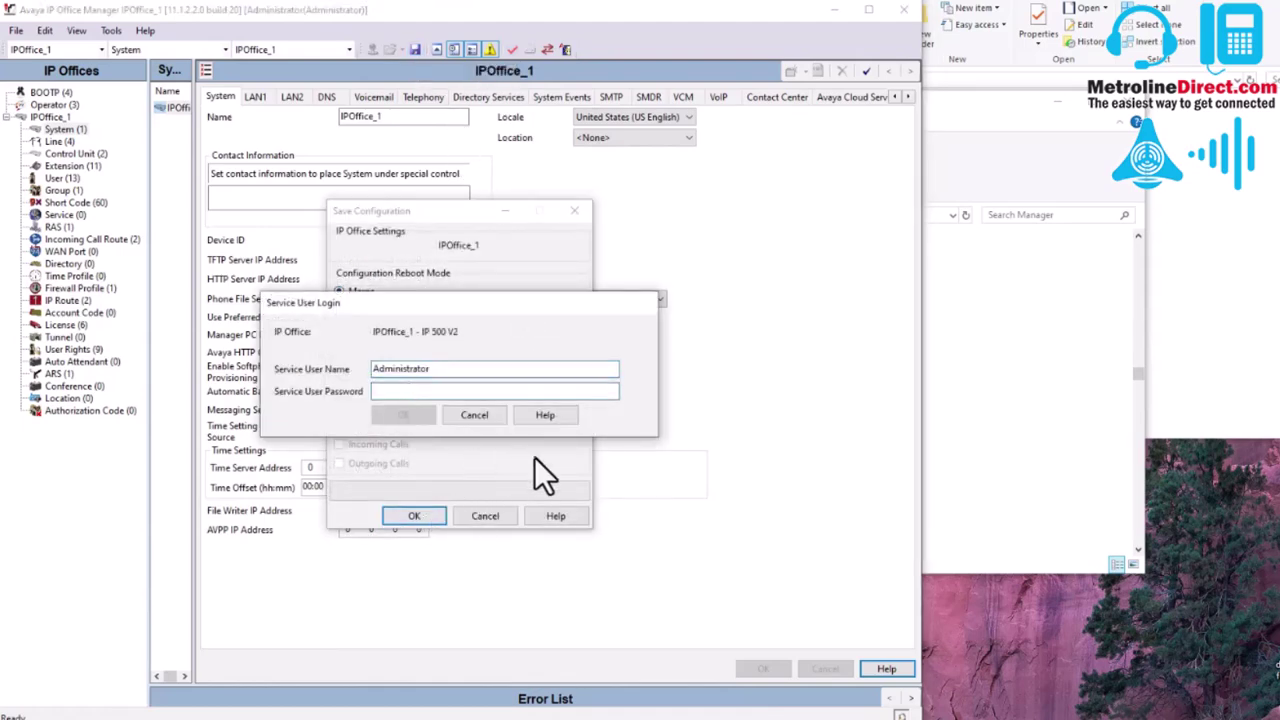
{"action": "type", "text": "***************"}
{"action": "key", "text": "Return"}
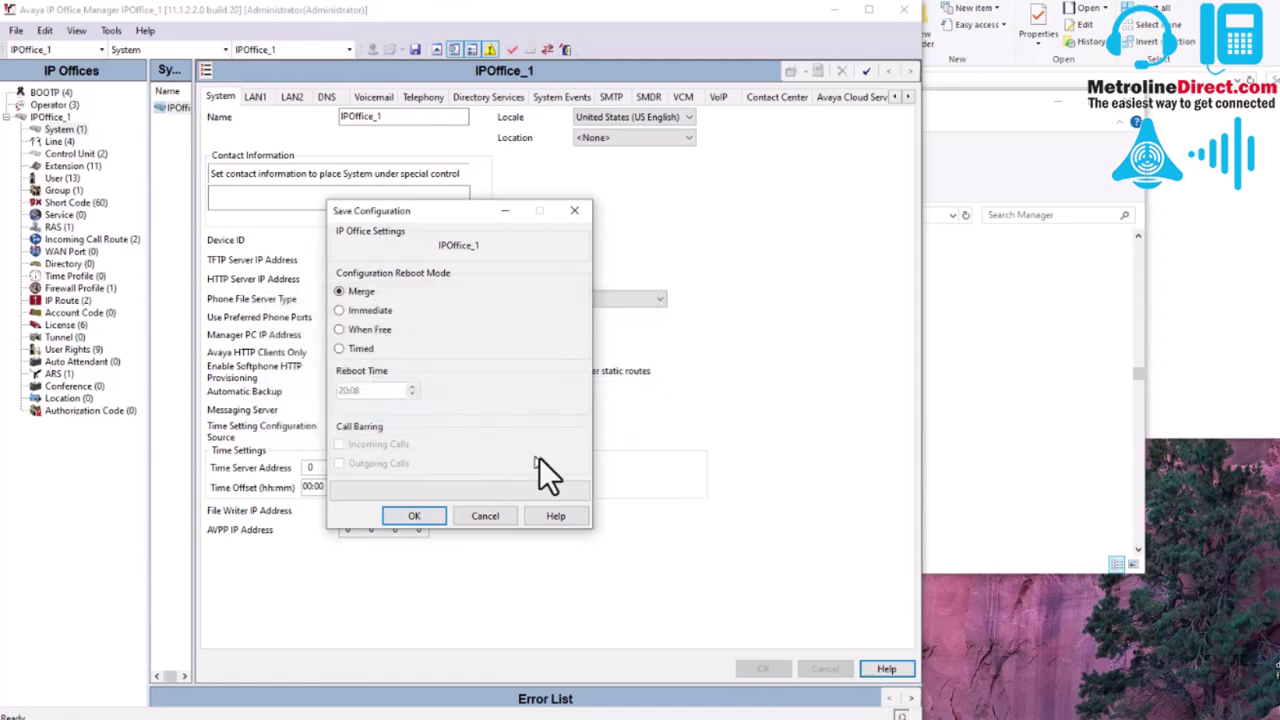
{"action": "key", "text": "Return"}
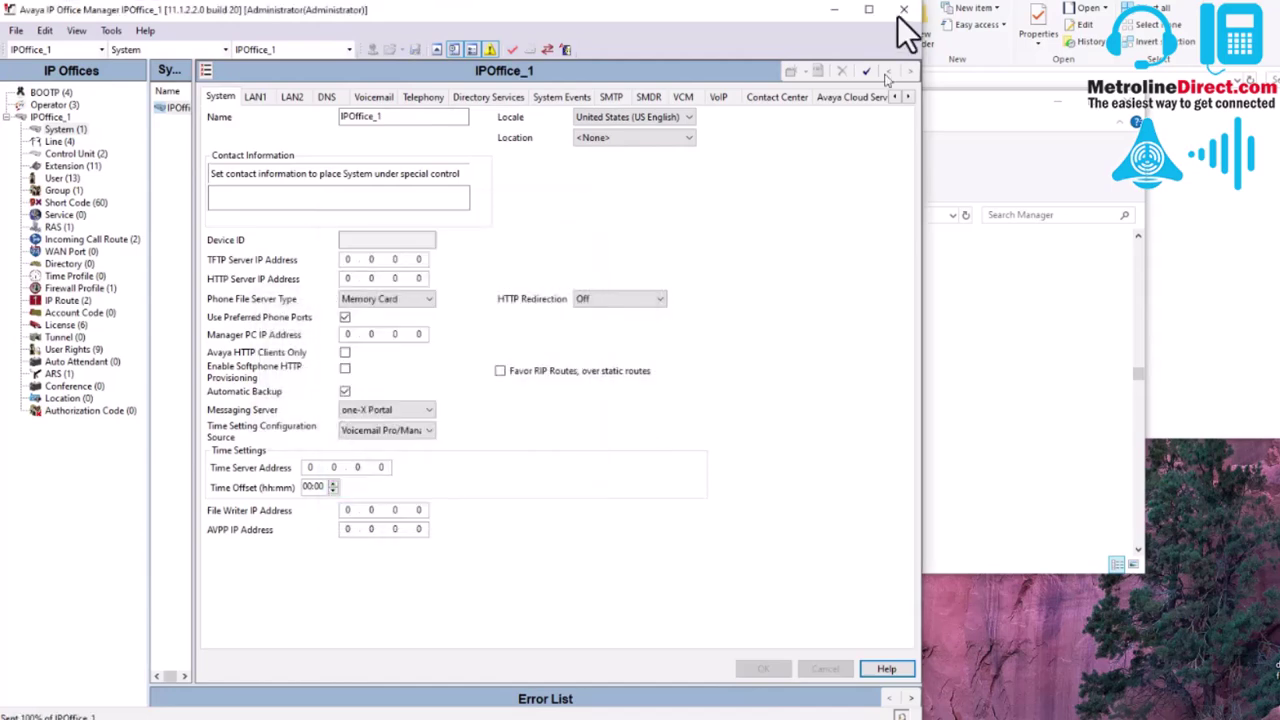
Step: Close Manager and locate TimeZoneInfo.xml in C:\Program Files (x86)\Avaya\IP Office Admin Suite\Manager
{"action": "left_click", "coordinate": [905, 12]}
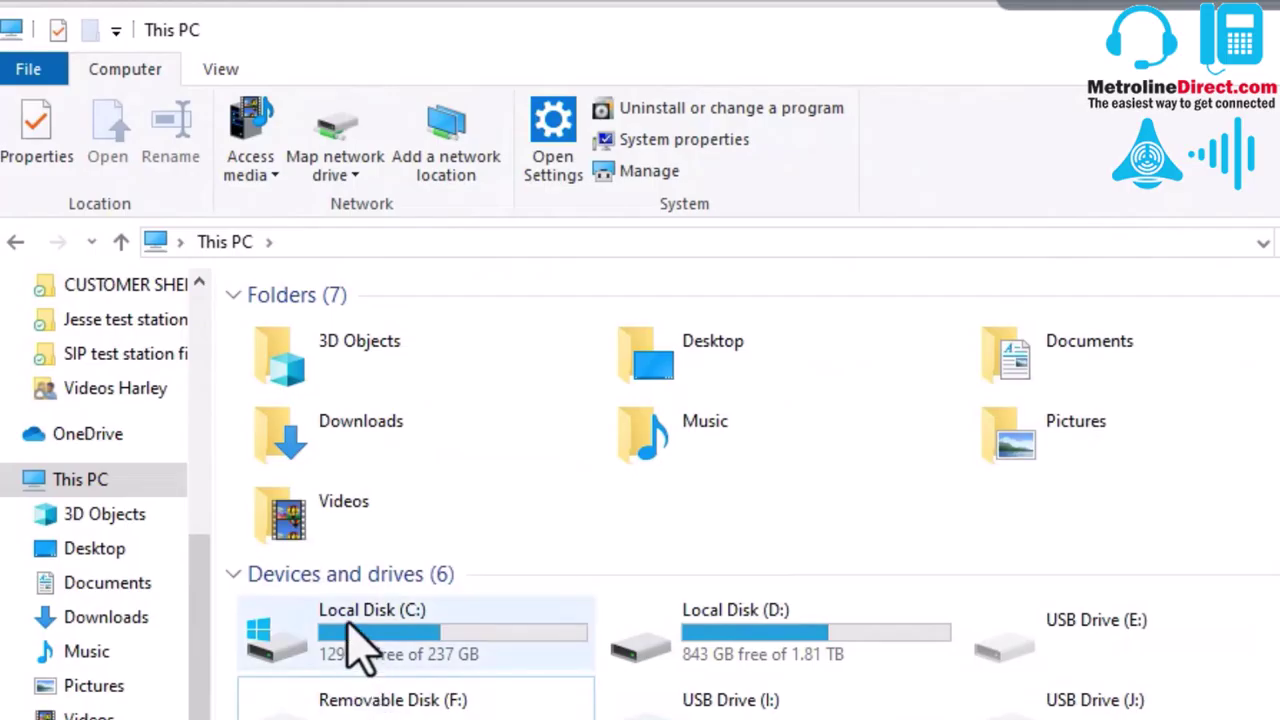
{"action": "double_click", "coordinate": [348, 616]}
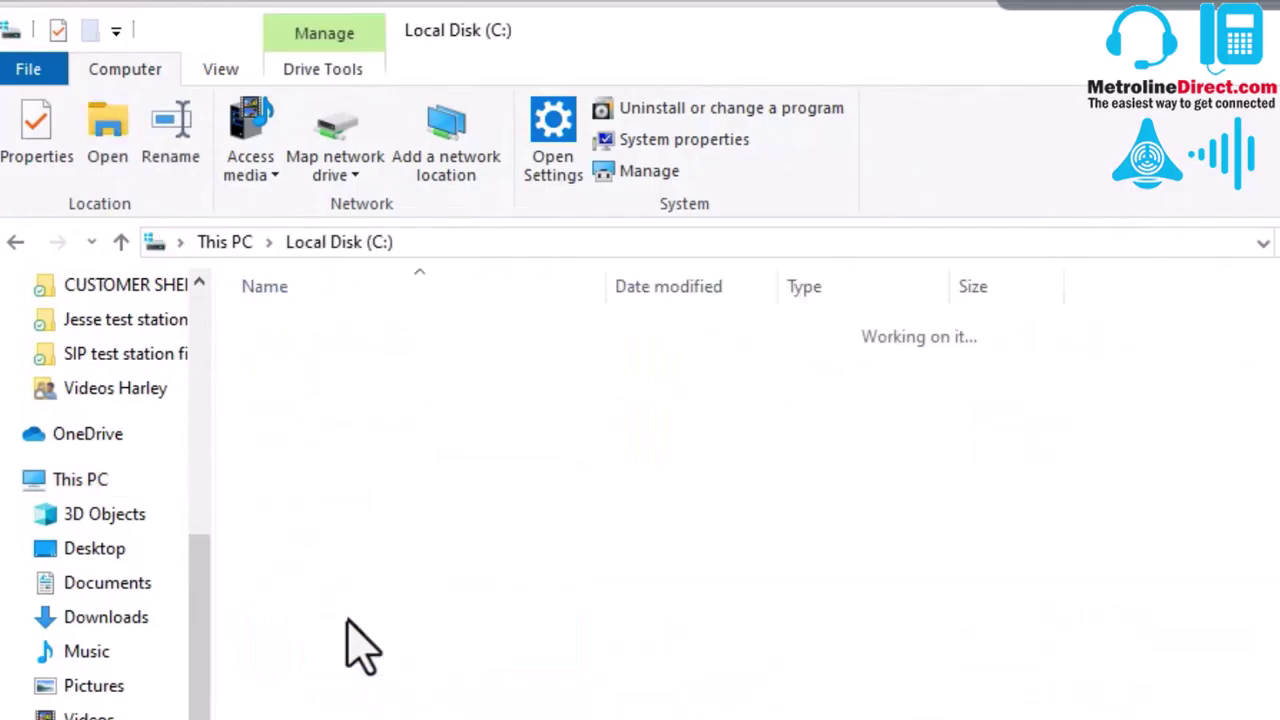
{"action": "double_click", "coordinate": [345, 568]}
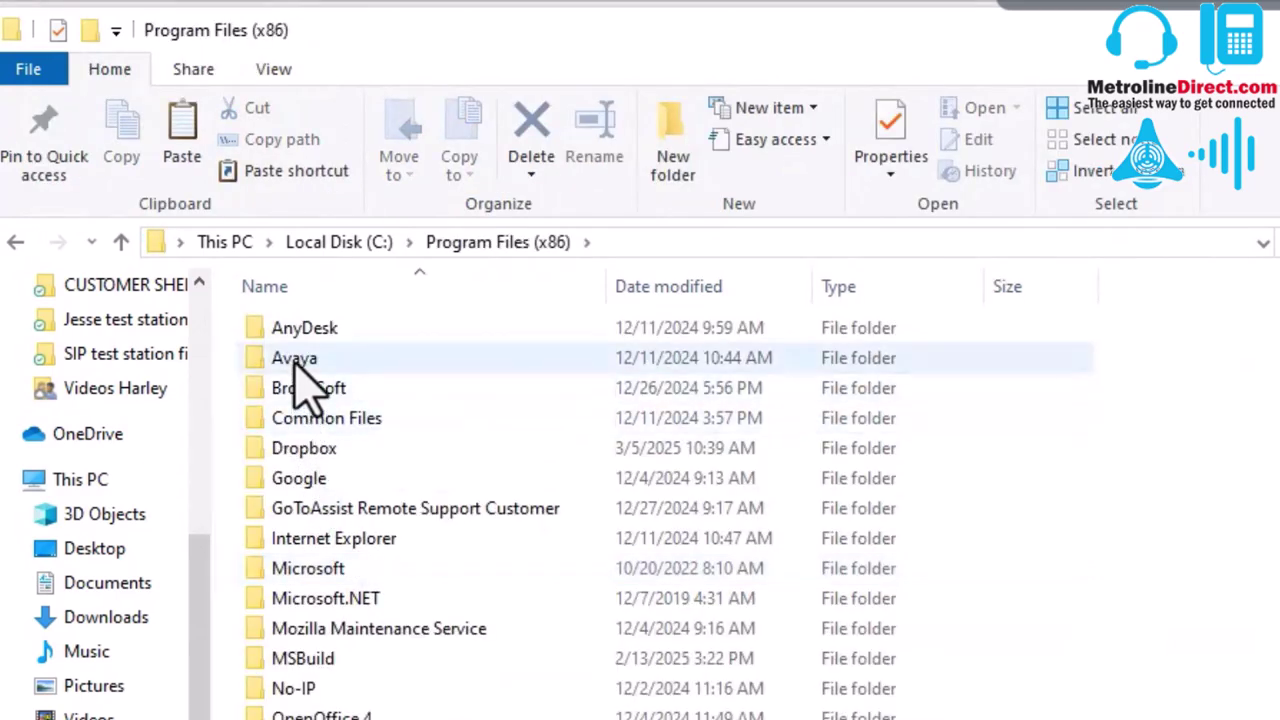
{"action": "double_click", "coordinate": [296, 360]}
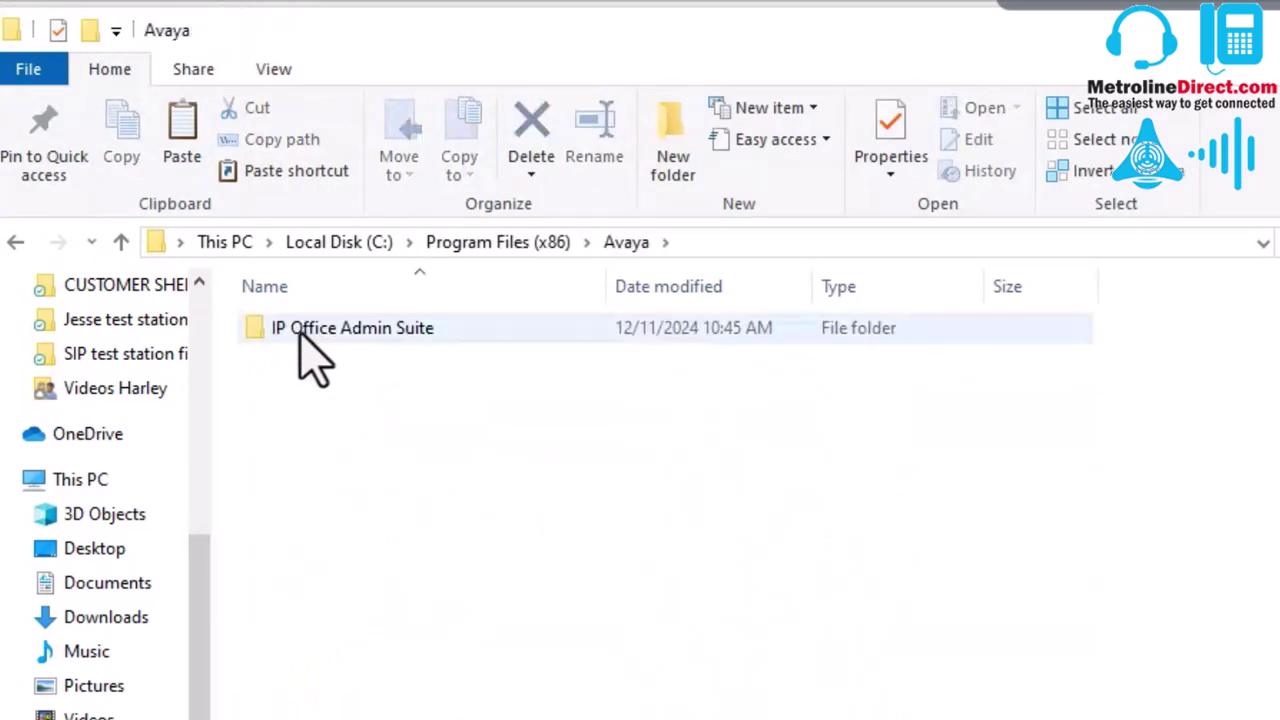
{"action": "double_click", "coordinate": [300, 340]}
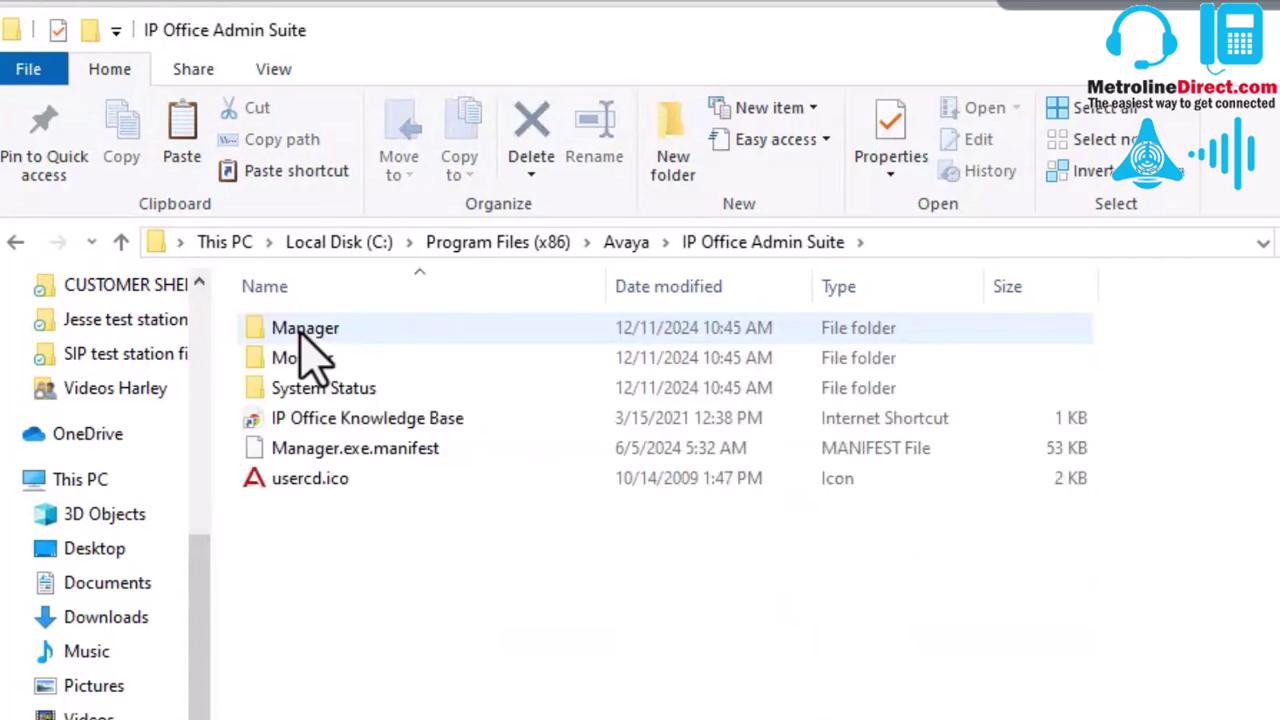
{"action": "double_click", "coordinate": [301, 337]}
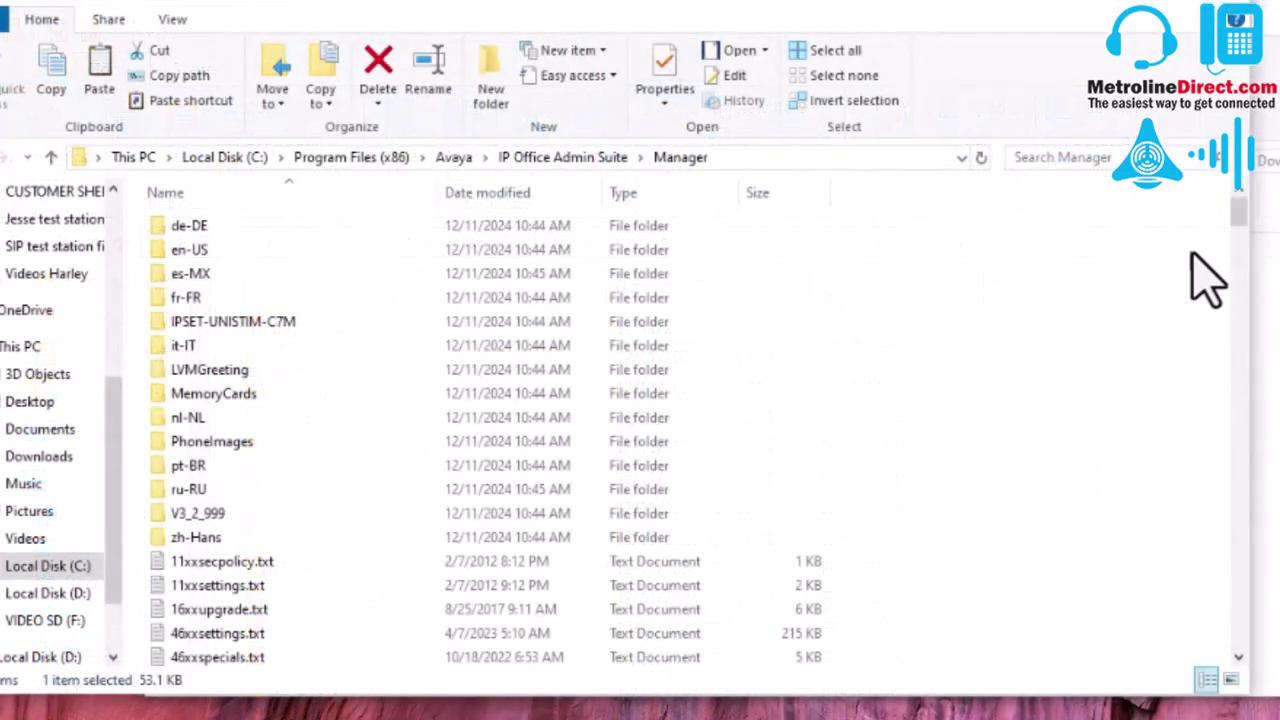
{"action": "left_click_drag", "start_coordinate": [1238, 215], "coordinate": [1220, 548]}
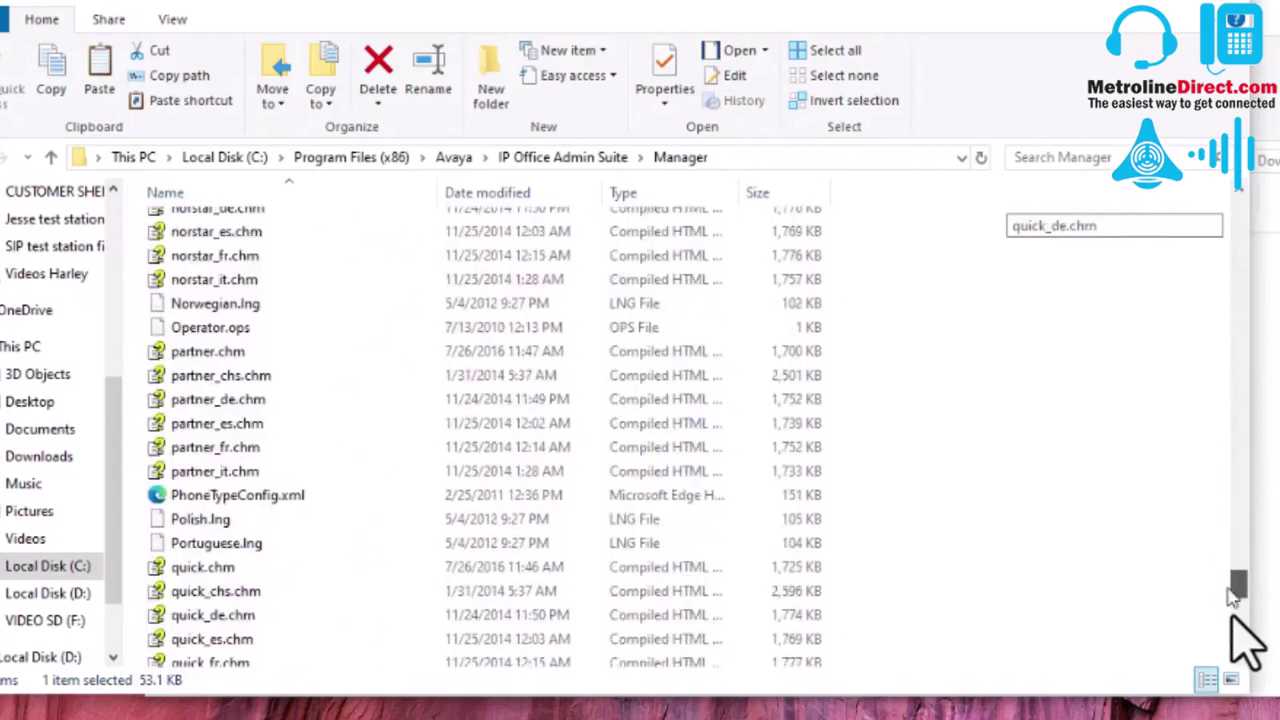
{"action": "left_click_drag", "start_coordinate": [1220, 548], "coordinate": [1236, 650]}
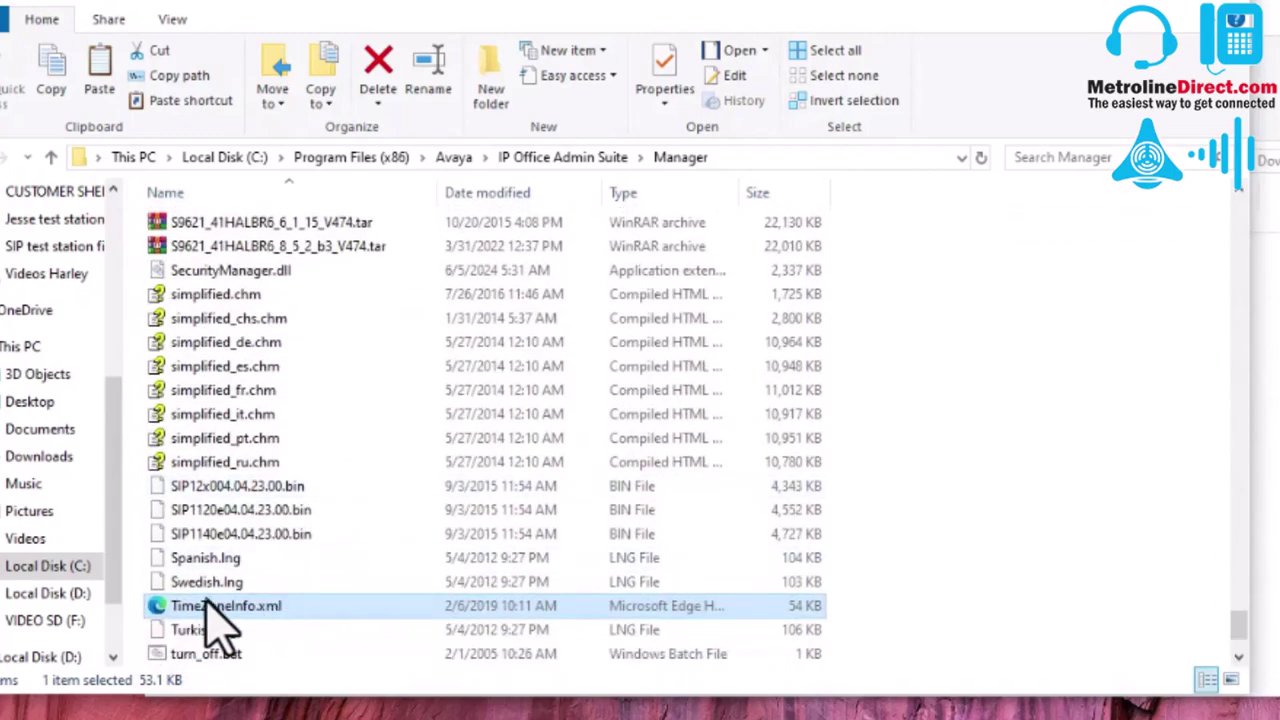
{"action": "mouse_move", "coordinate": [226, 606]}
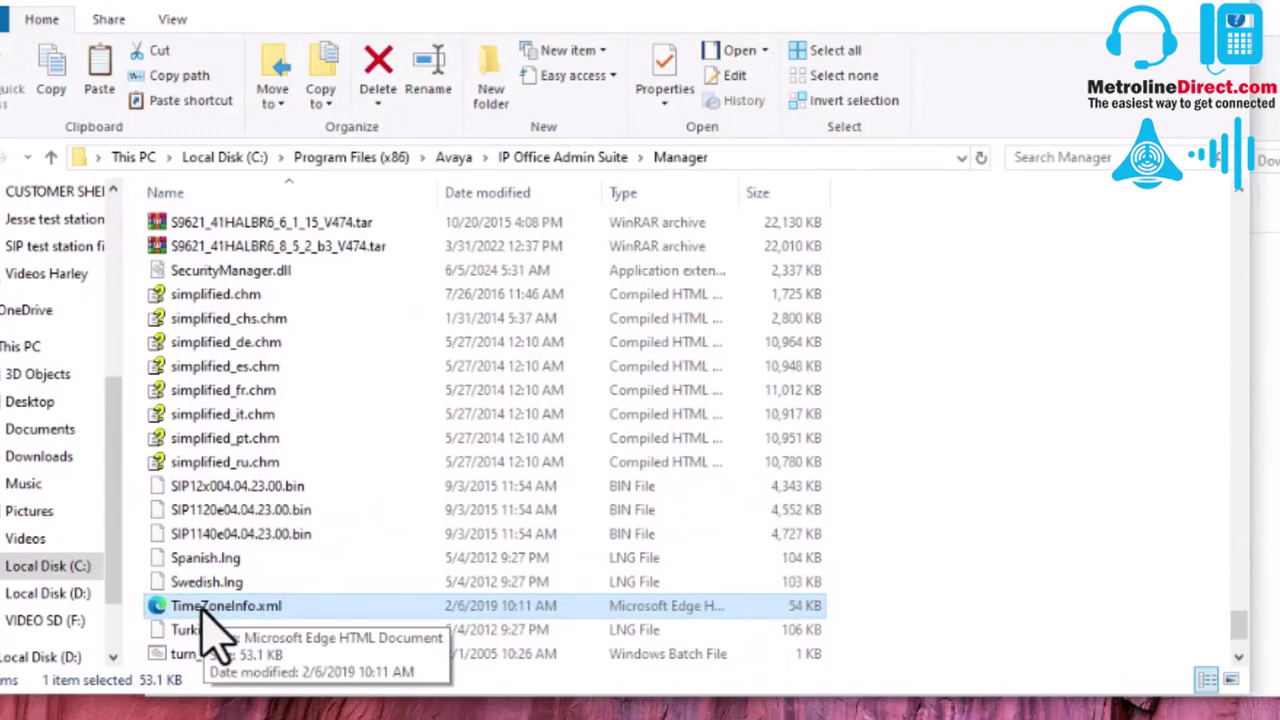
{"action": "right_click", "coordinate": [205, 610]}
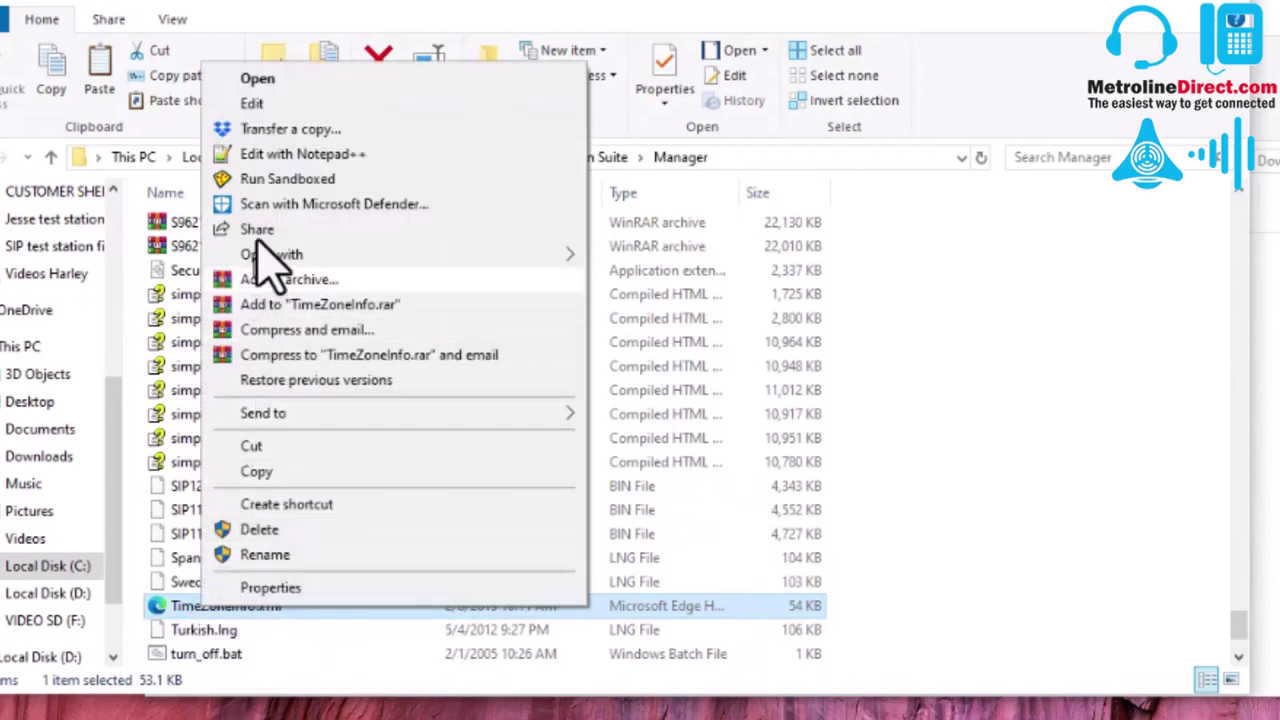
Step: Inspect the installed file's 2014 DSTPair dates, then bring up the downloaded TimeZoneInfo.xml's actions
{"action": "left_click", "coordinate": [340, 154]}
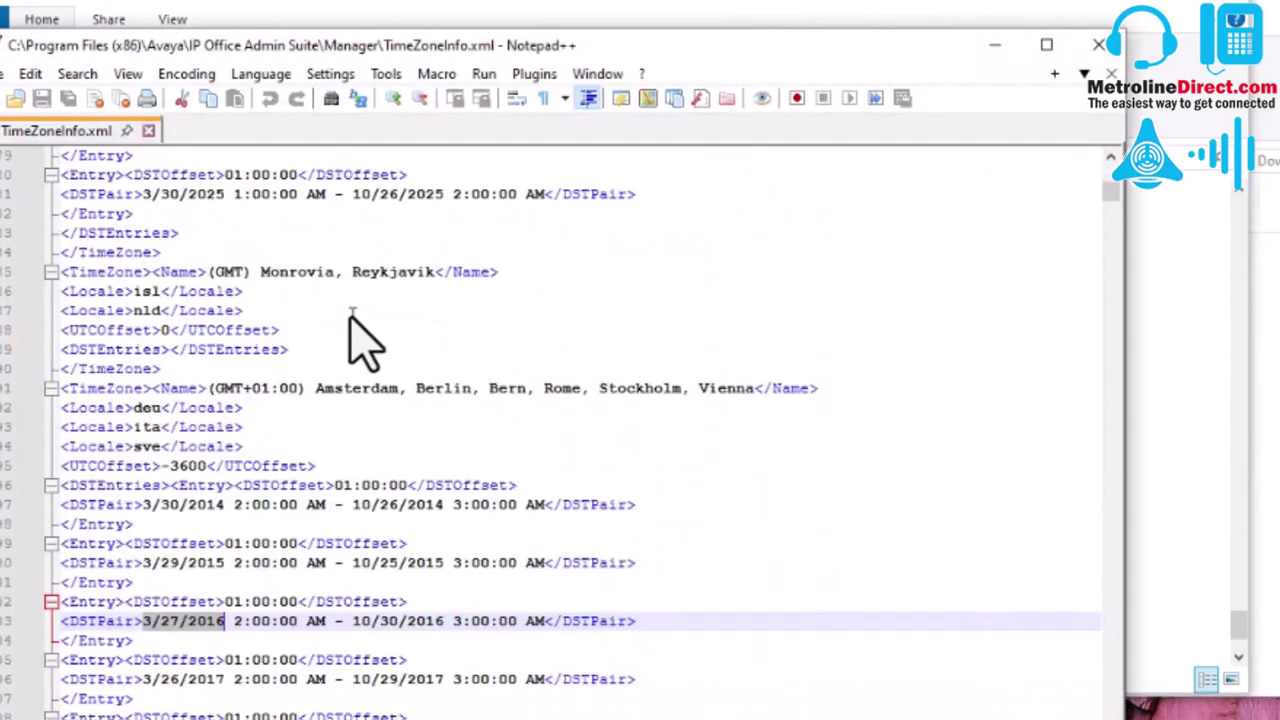
{"action": "left_click_drag", "start_coordinate": [316, 389], "coordinate": [800, 388]}
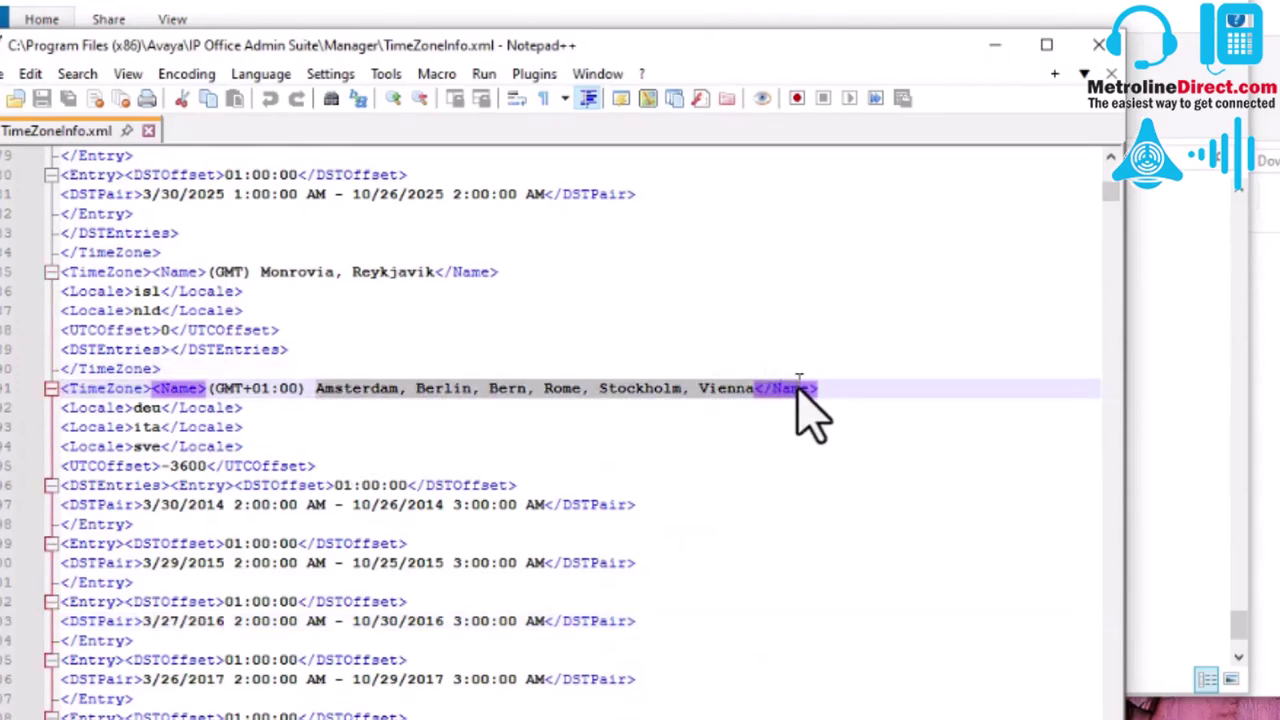
{"action": "left_click", "coordinate": [752, 410]}
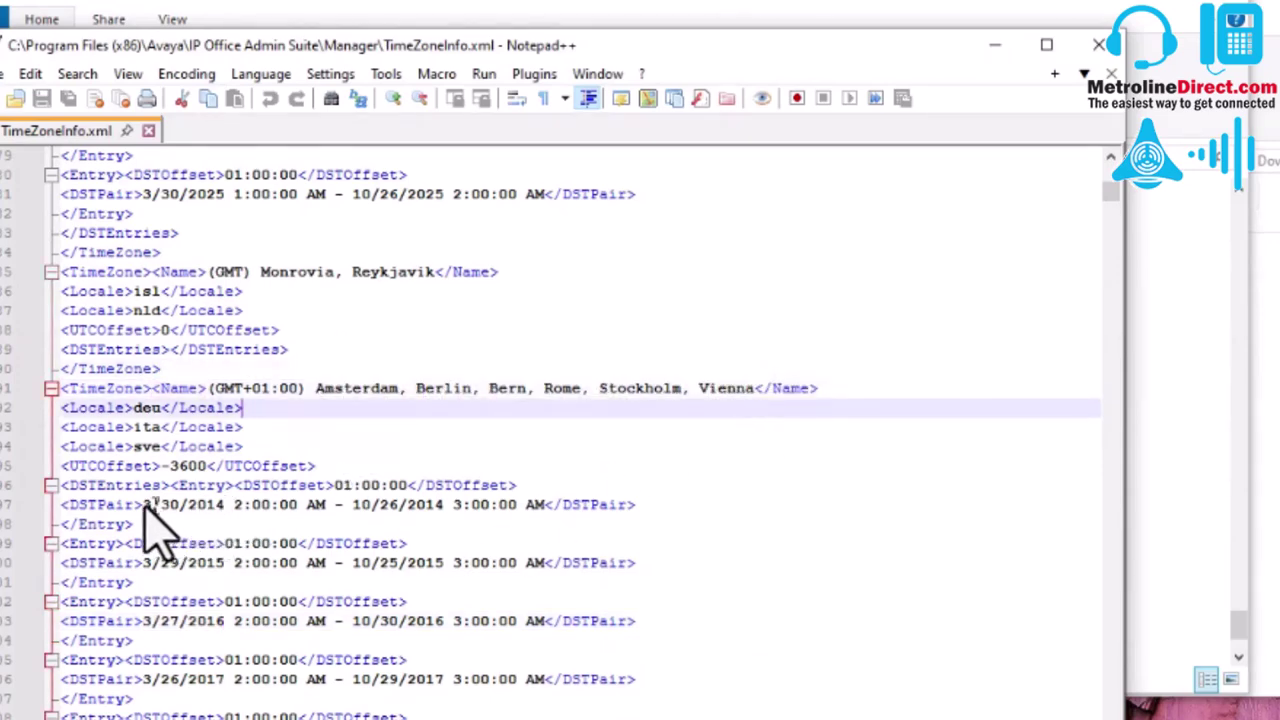
{"action": "left_click_drag", "start_coordinate": [143, 506], "coordinate": [405, 506]}
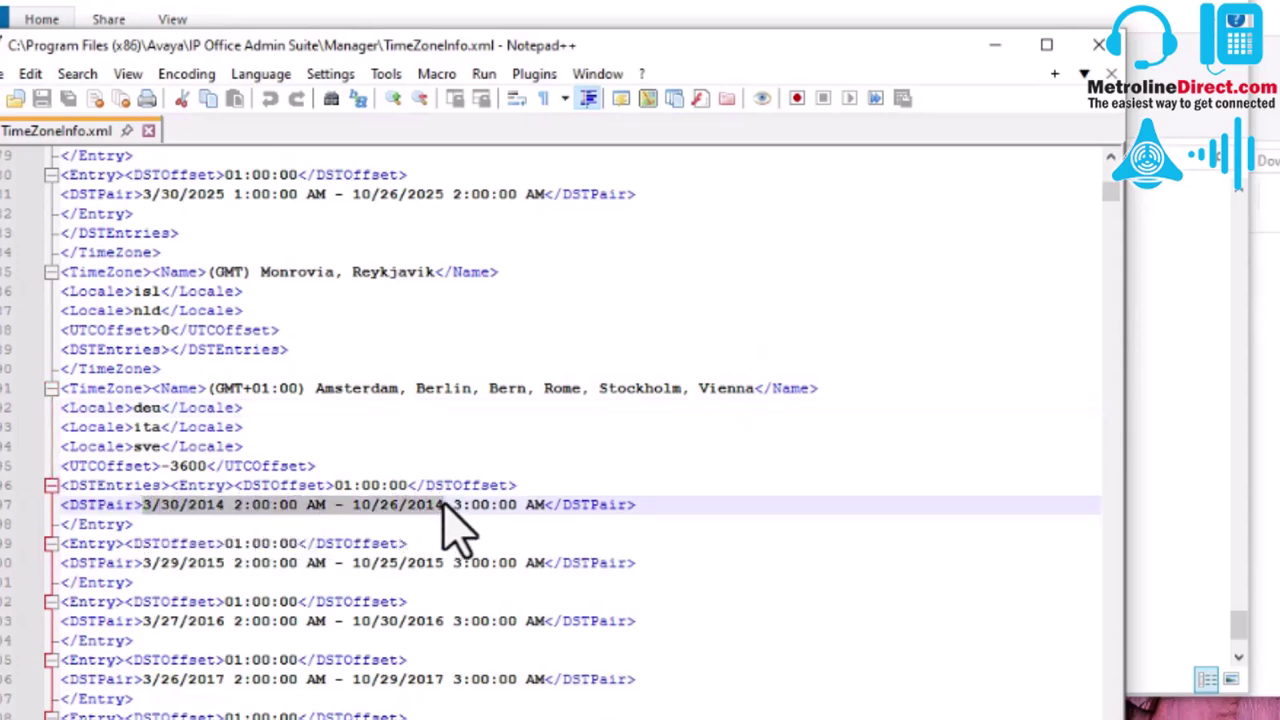
{"action": "left_click", "coordinate": [195, 522]}
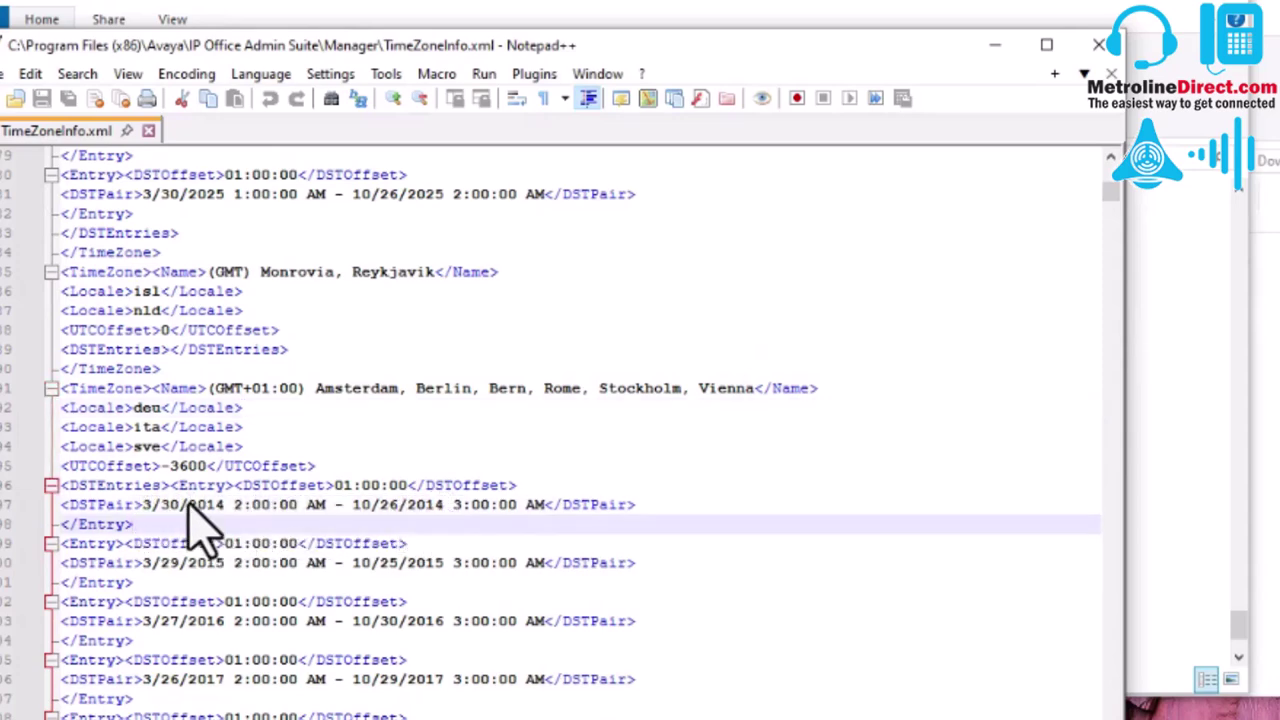
{"action": "left_click_drag", "start_coordinate": [188, 505], "coordinate": [228, 505]}
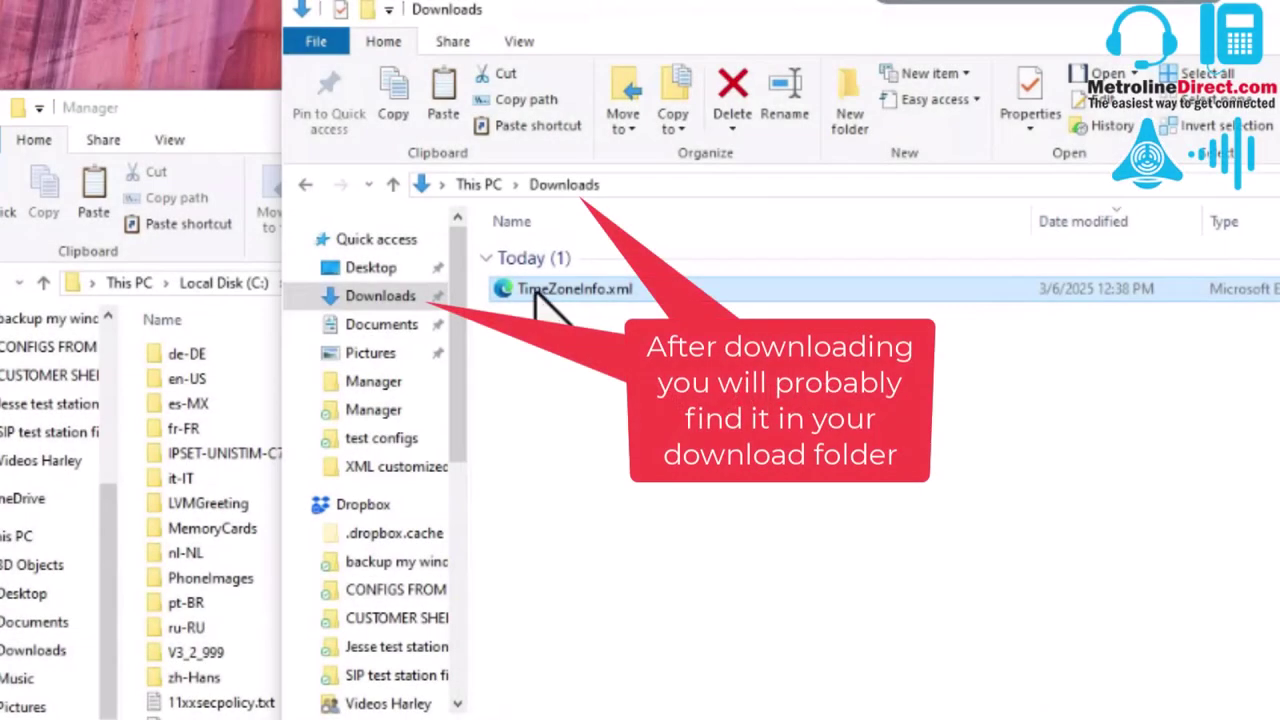
{"action": "right_click", "coordinate": [540, 296]}
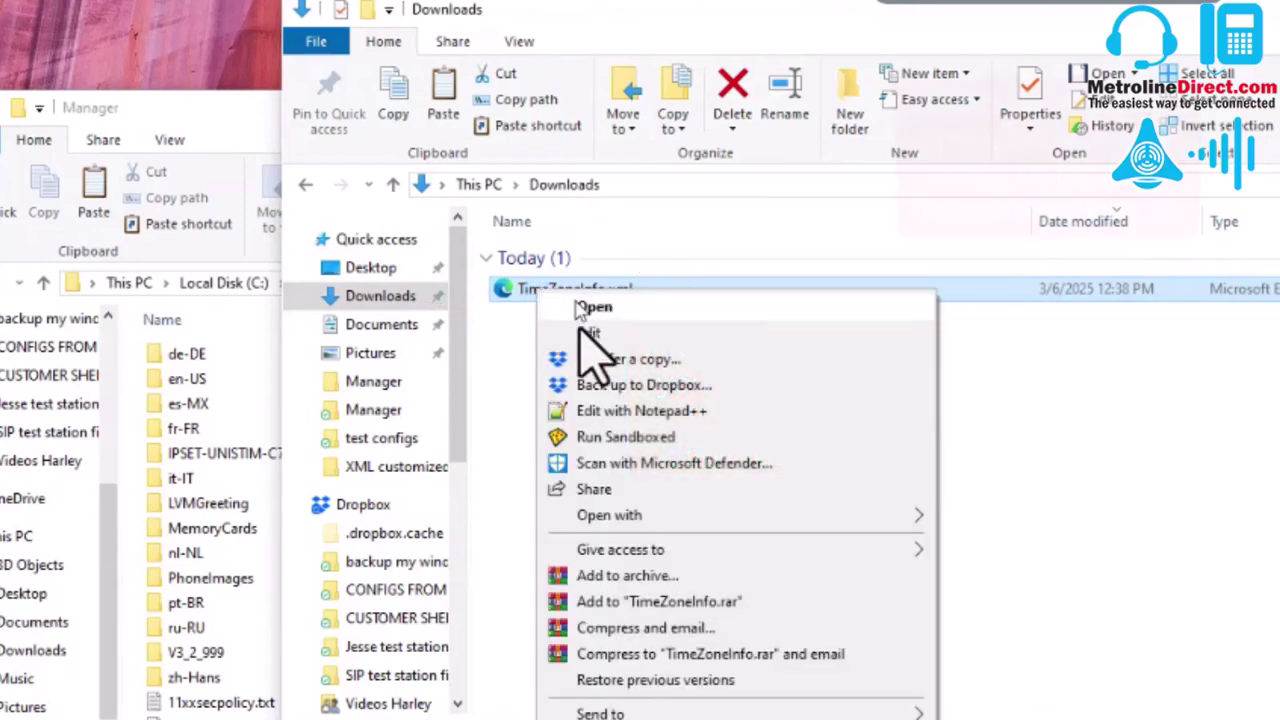
Step: Open the downloaded TimeZoneInfo.xml and scroll through its U.S. 2024–2033 DST dates
{"action": "left_click", "coordinate": [614, 412]}
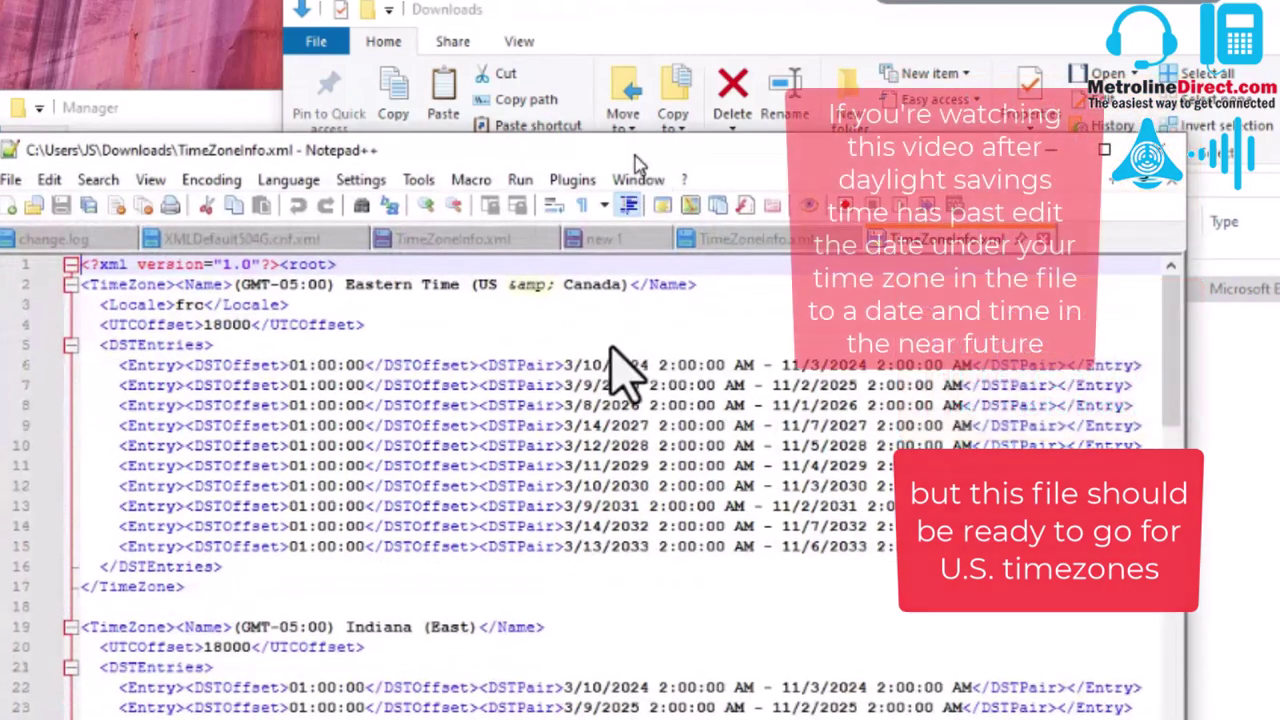
{"action": "left_click_drag", "start_coordinate": [346, 284], "coordinate": [460, 286]}
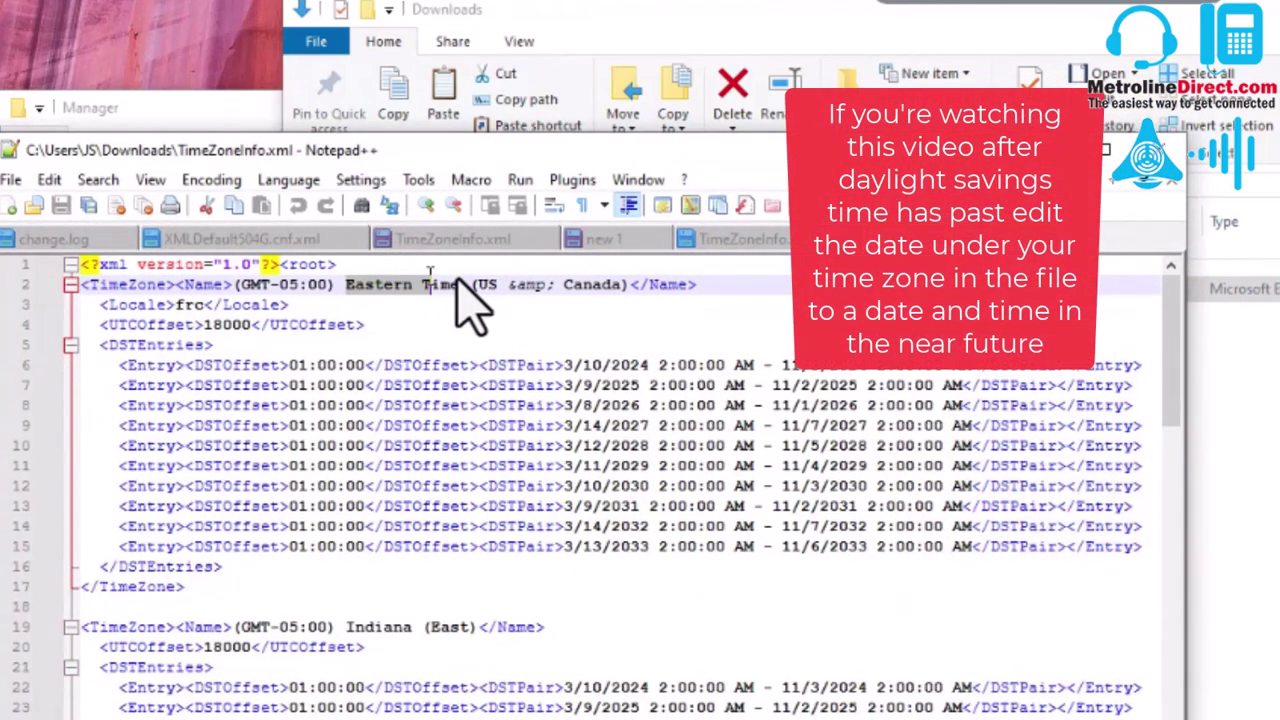
{"action": "left_click", "coordinate": [492, 305]}
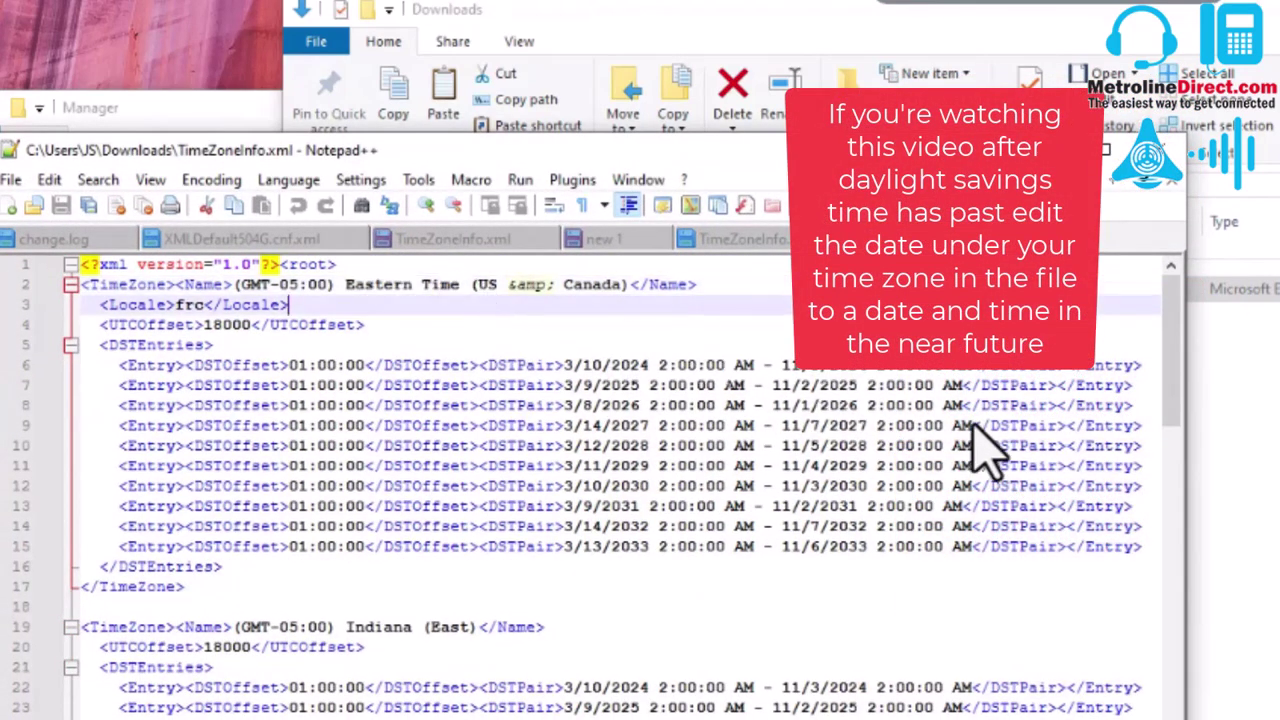
{"action": "scroll", "coordinate": [1172, 560], "scroll_direction": "down", "scroll_amount": 20}
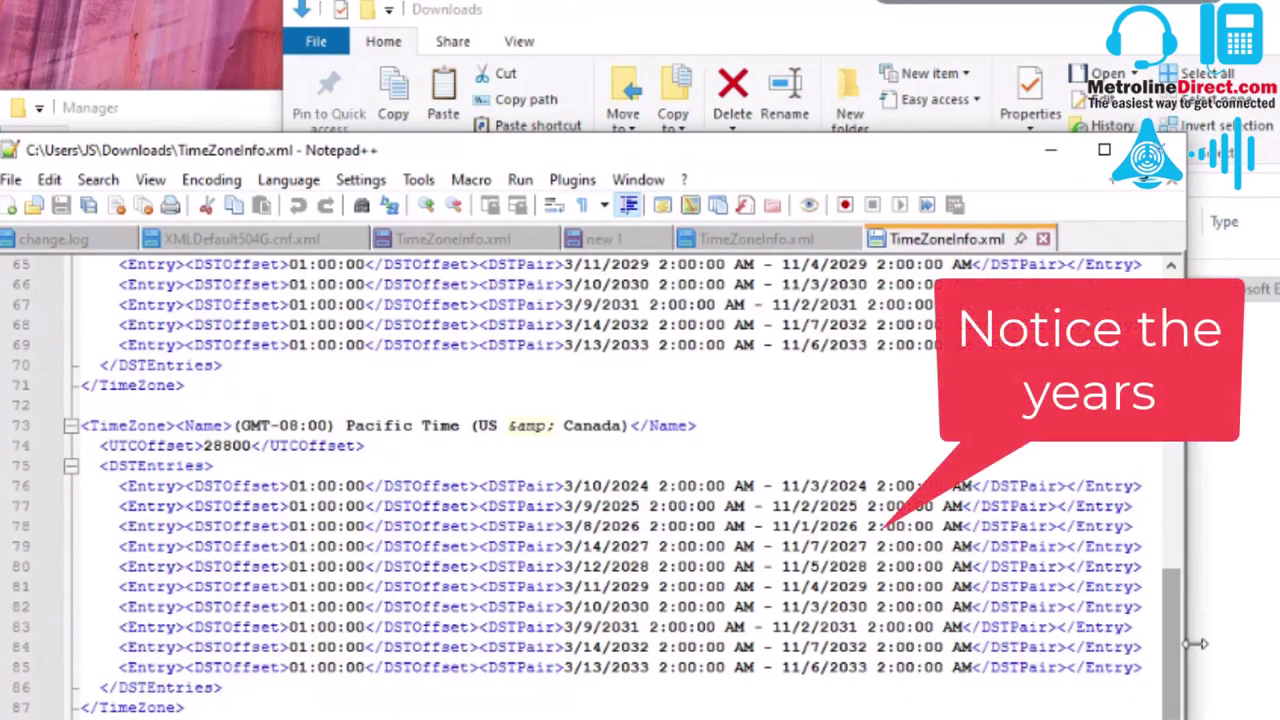
{"action": "scroll", "coordinate": [1190, 680], "scroll_direction": "down", "scroll_amount": 10}
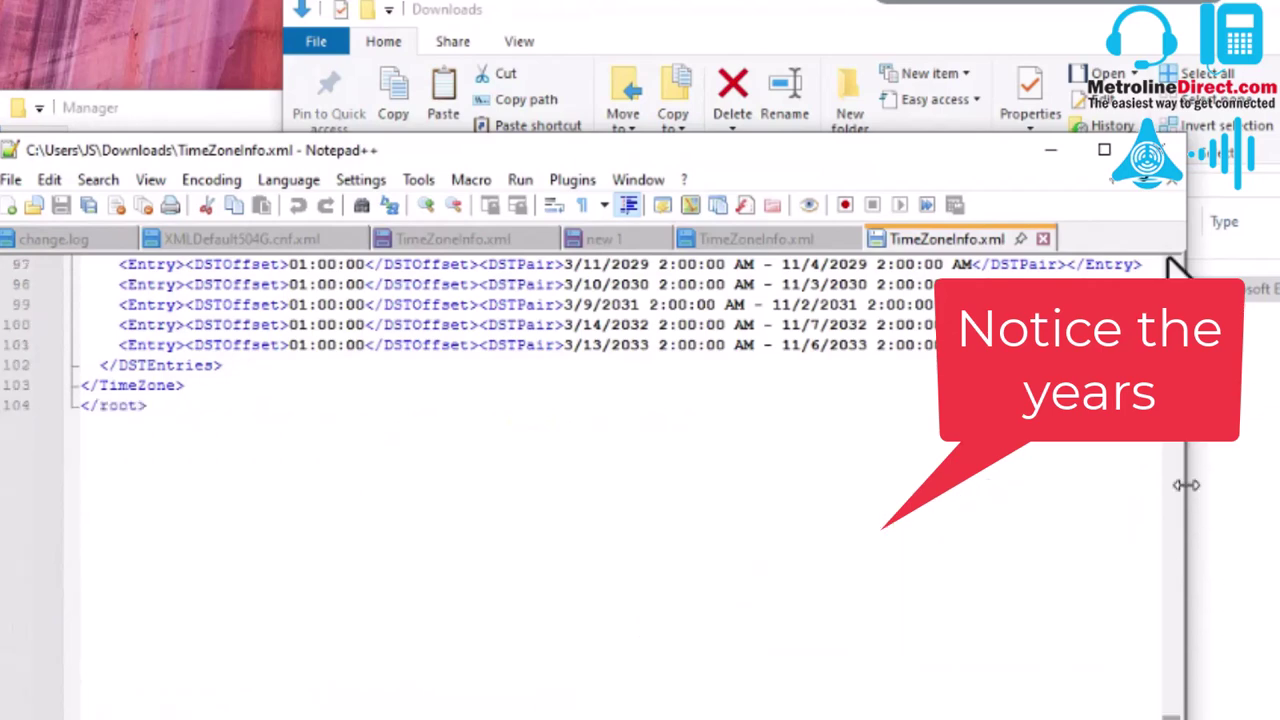
Step: Copy the downloaded TimeZoneInfo.xml over the Manager folder's copy, granting administrator permission
{"action": "left_click", "coordinate": [1158, 152]}
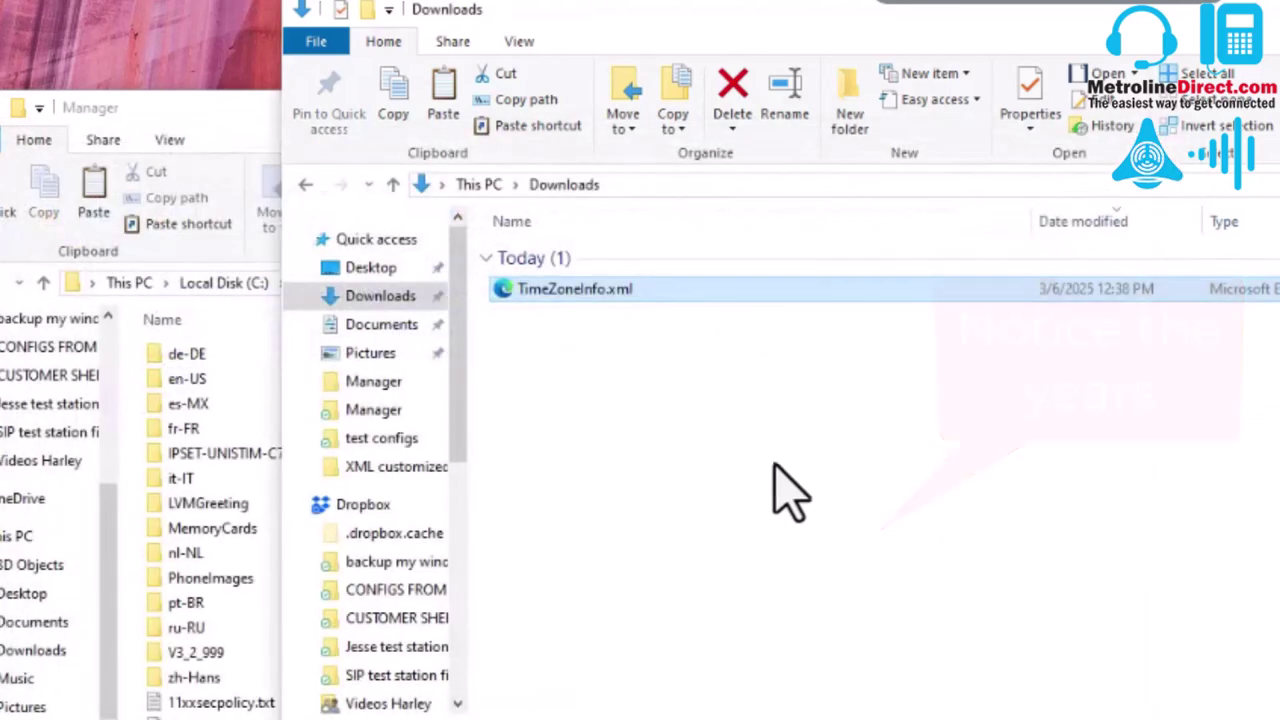
{"action": "right_click", "coordinate": [560, 284]}
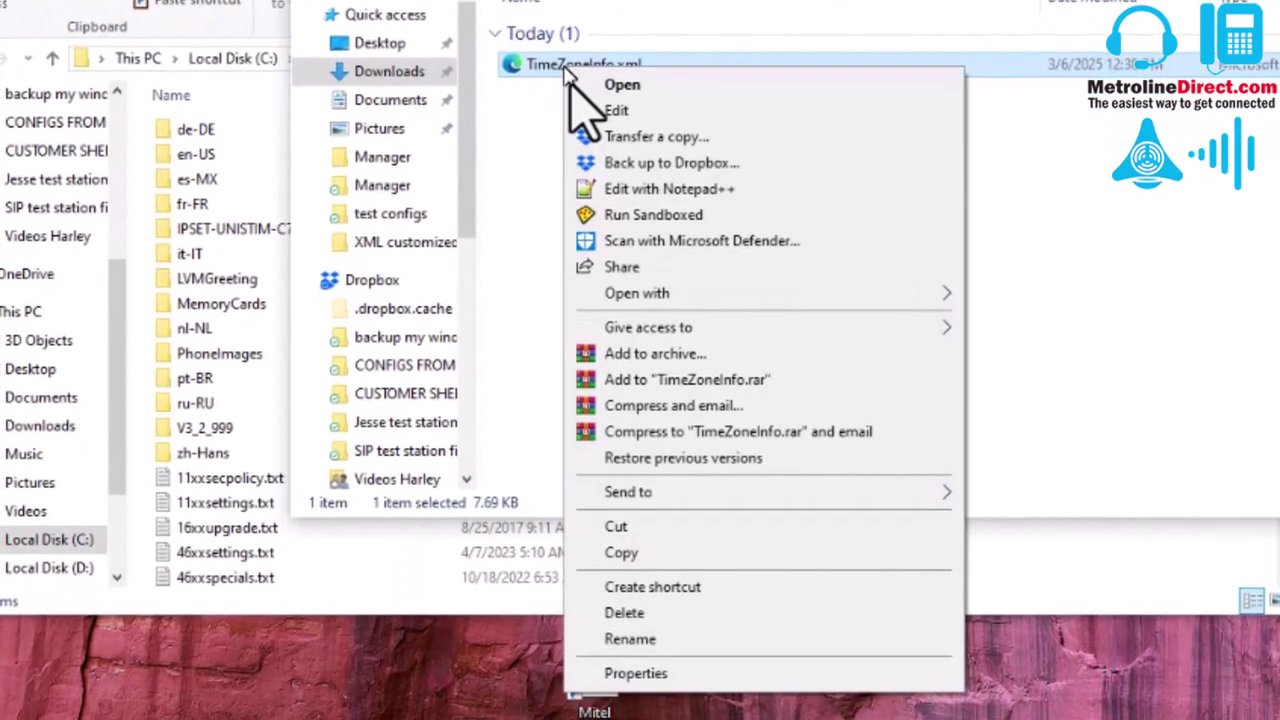
{"action": "left_click", "coordinate": [620, 554]}
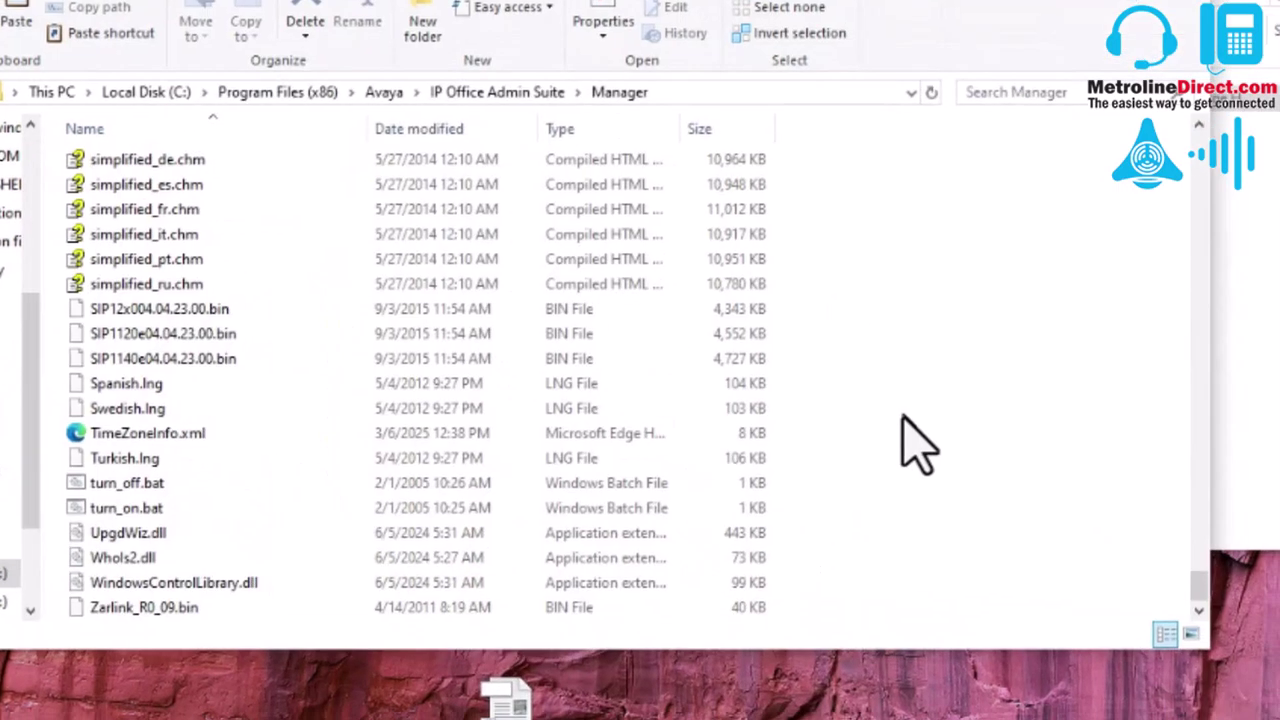
{"action": "right_click", "coordinate": [866, 387]}
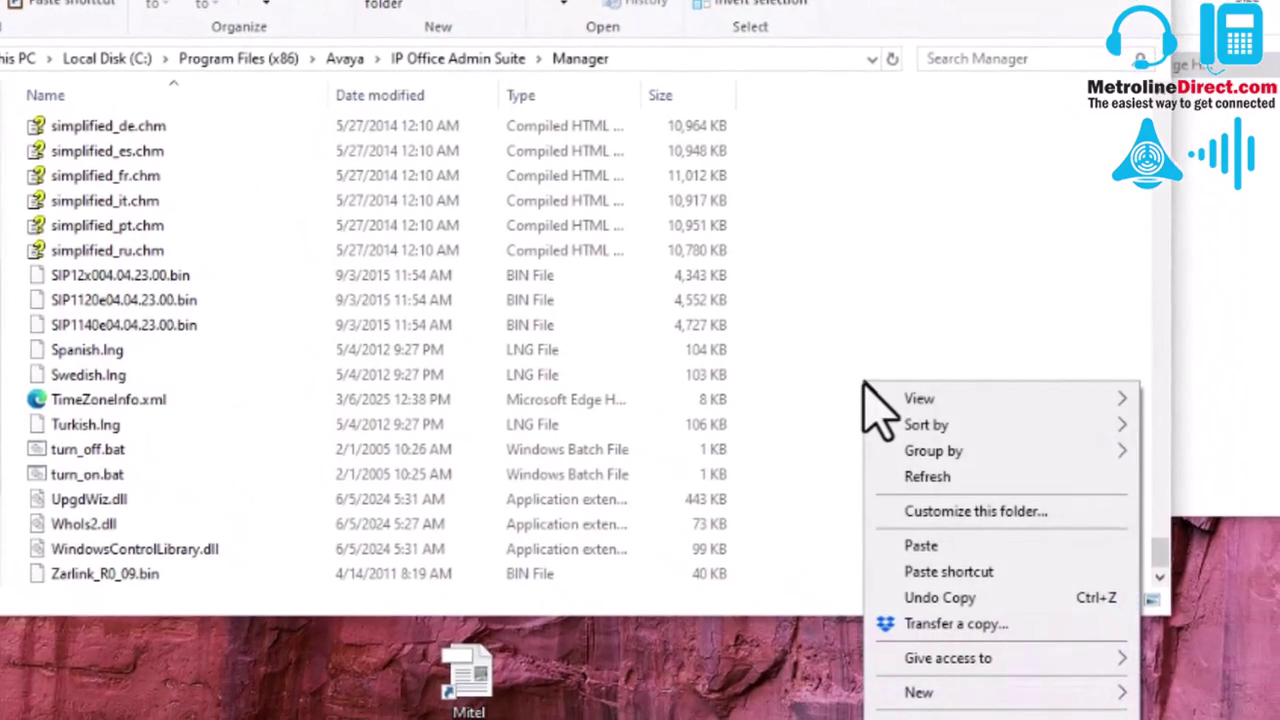
{"action": "left_click", "coordinate": [921, 546]}
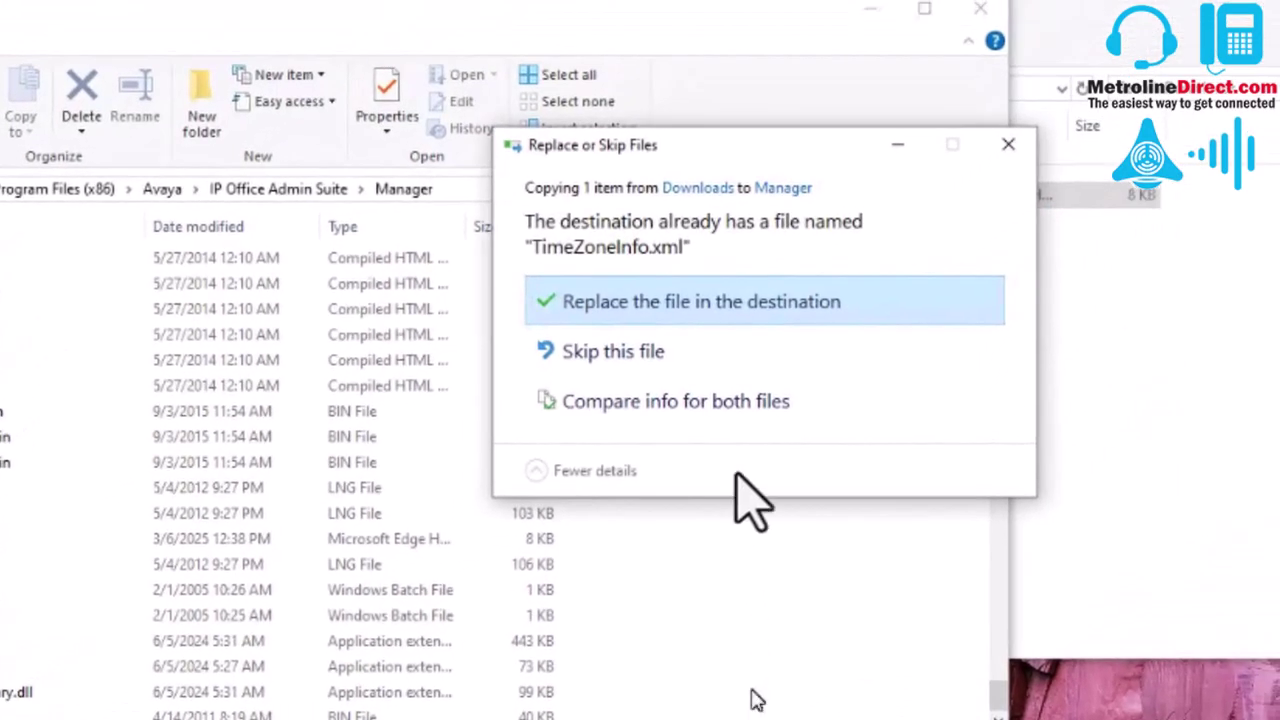
{"action": "left_click", "coordinate": [632, 300]}
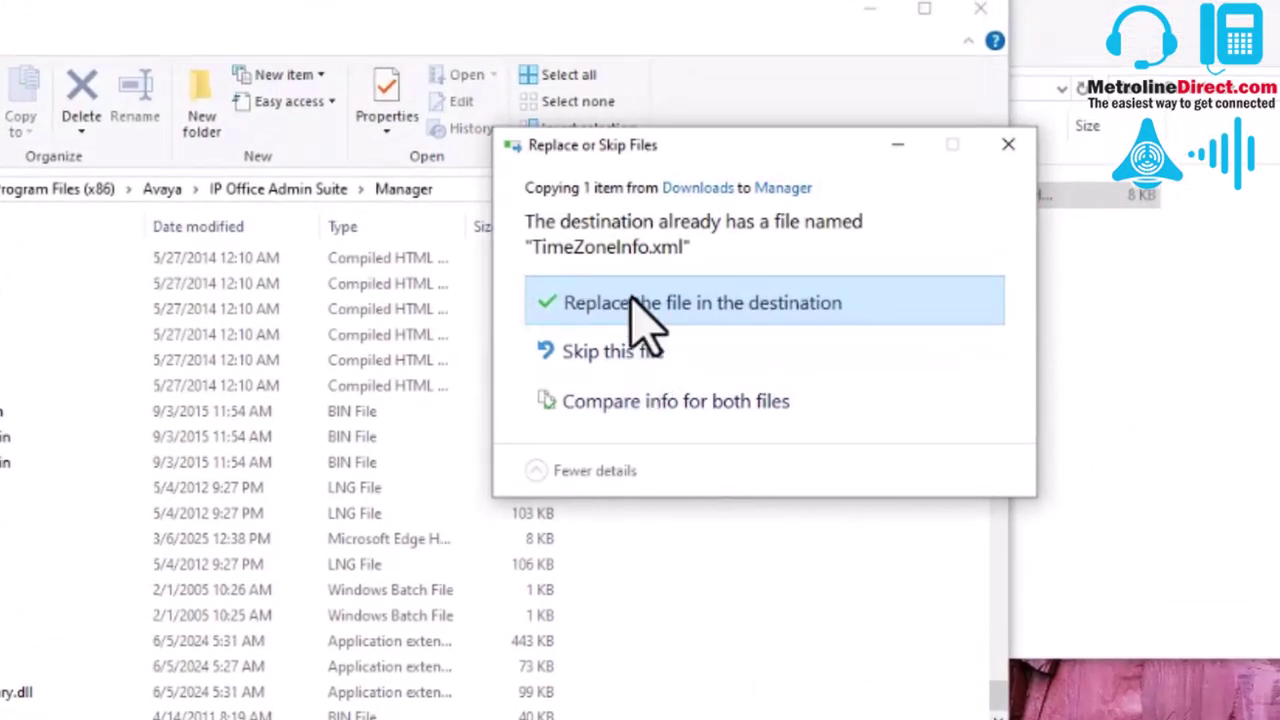
{"action": "left_click", "coordinate": [631, 300]}
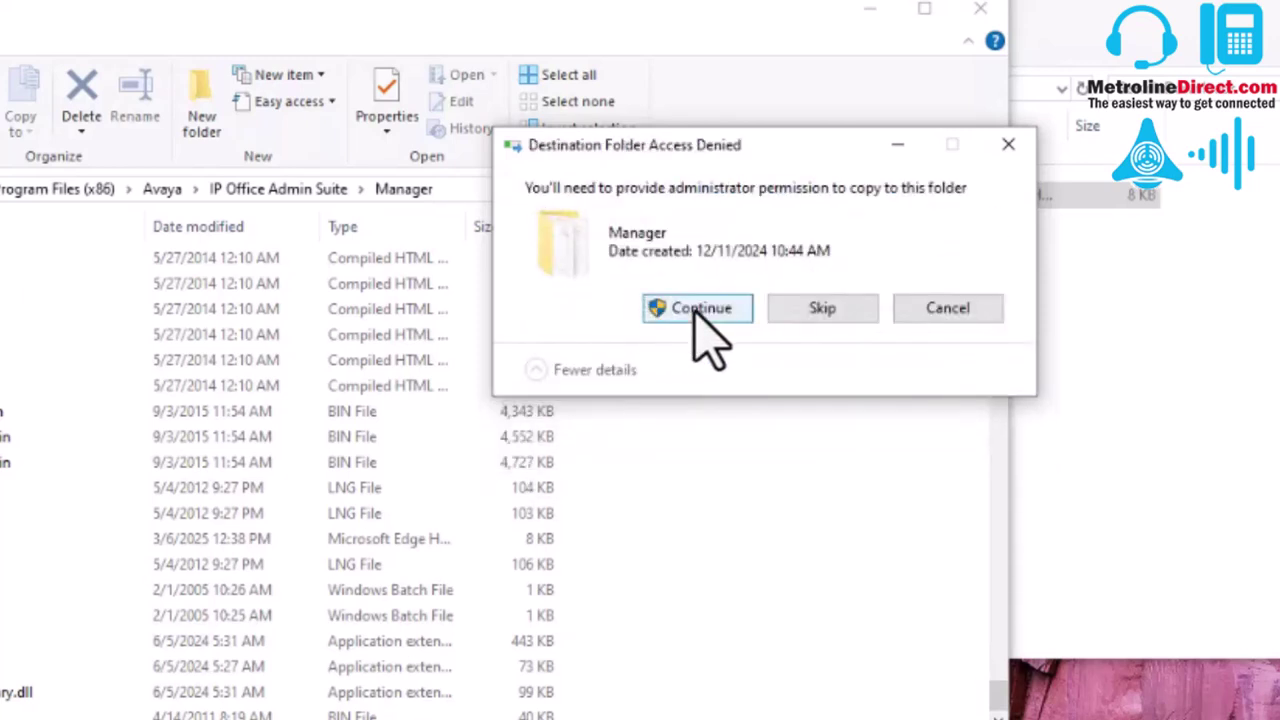
{"action": "left_click", "coordinate": [697, 308]}
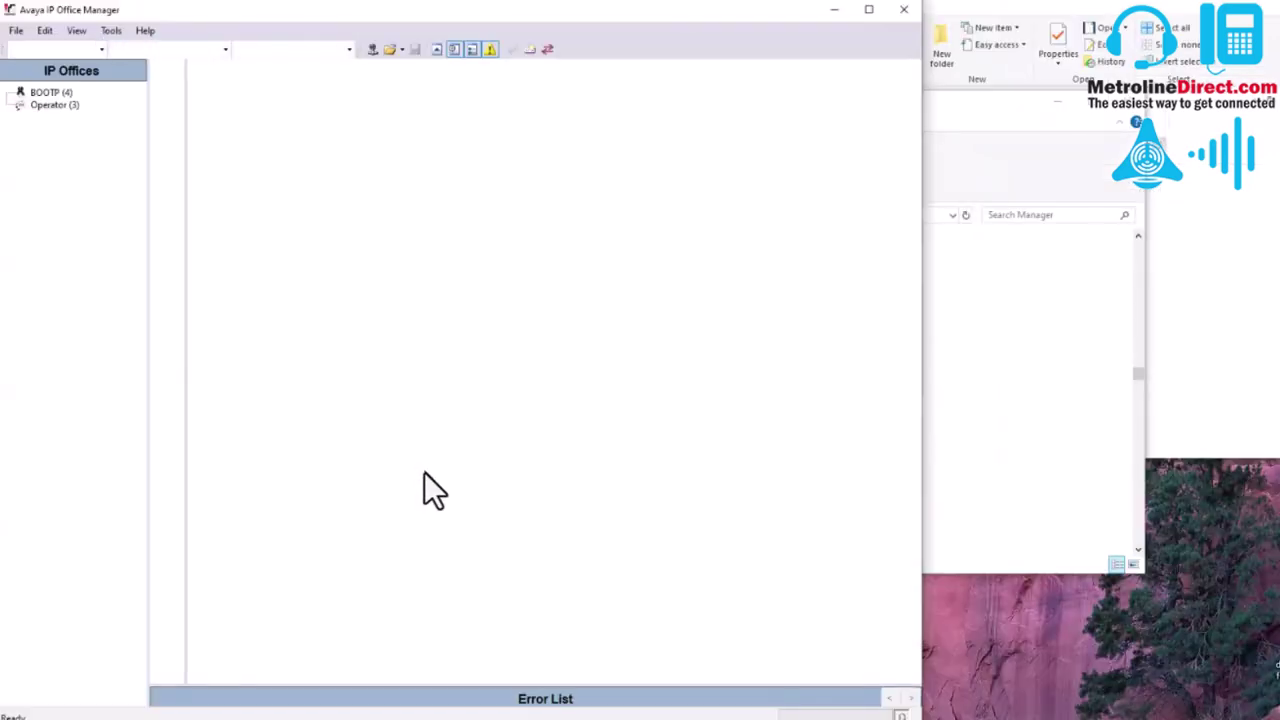
Step: Reload IPOffice_1's configuration and list the Time Setting Configuration Source choices
{"action": "left_click", "coordinate": [388, 50]}
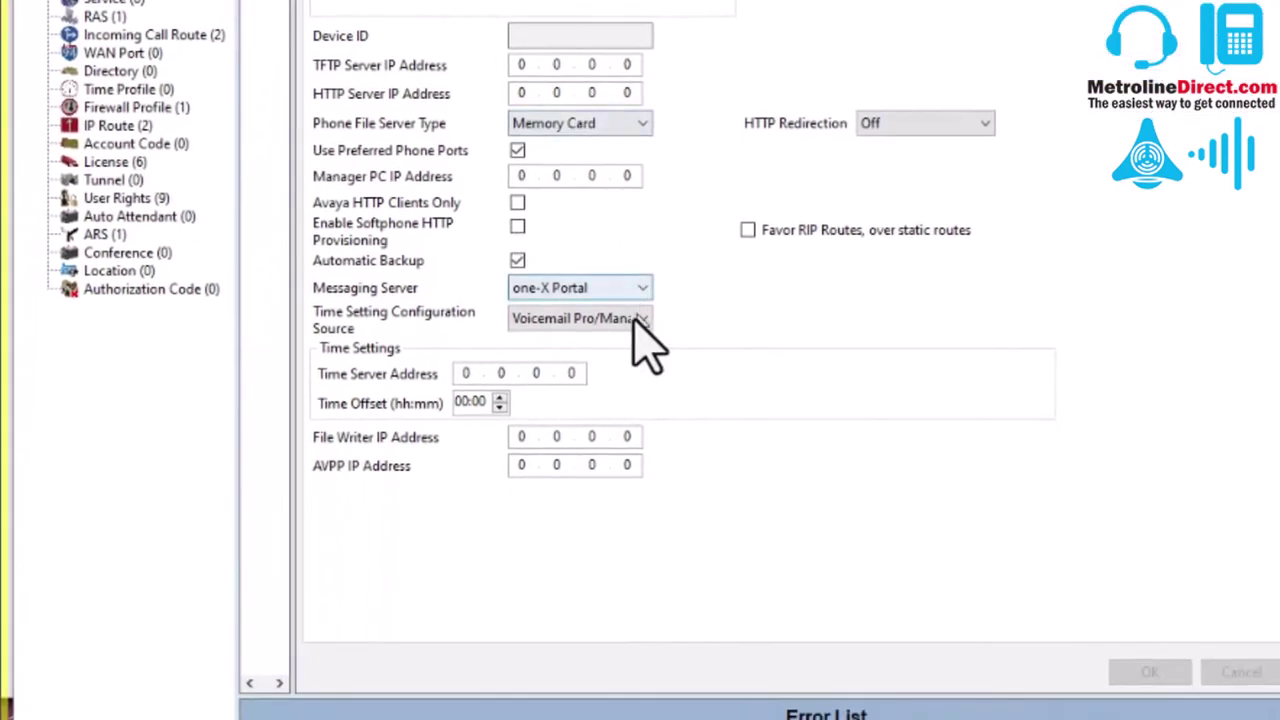
{"action": "left_click", "coordinate": [636, 320]}
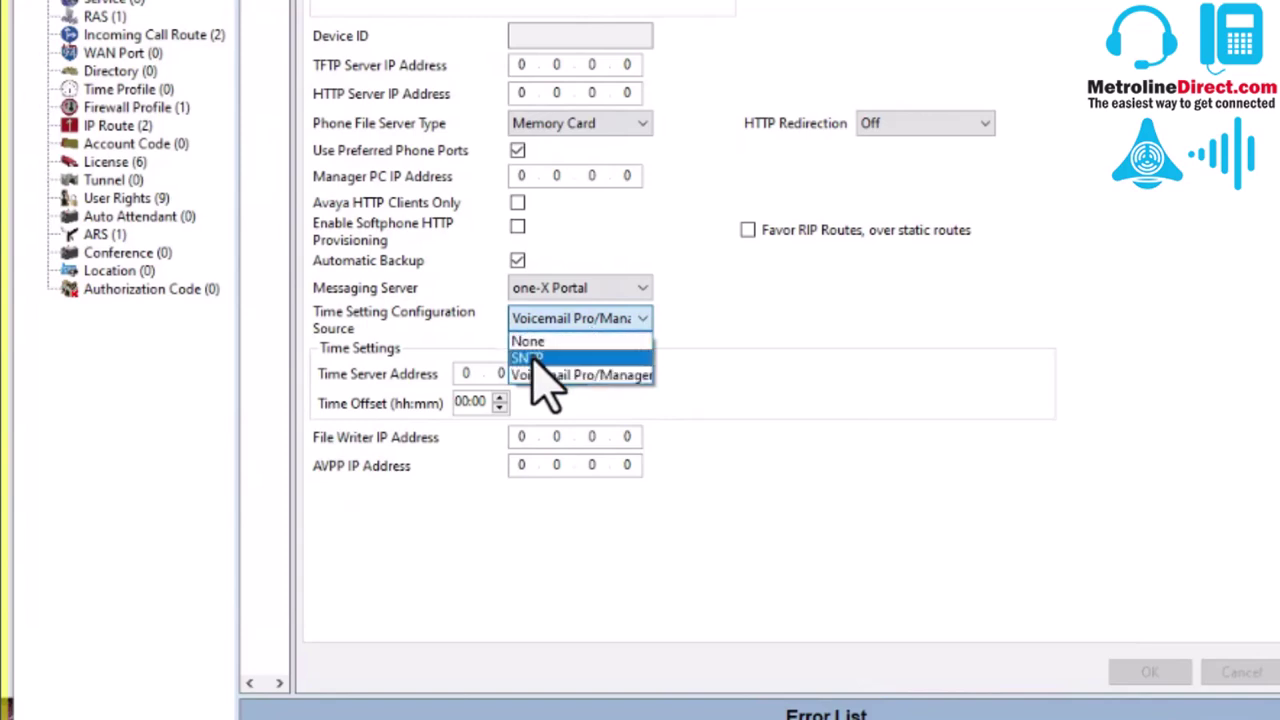
Step: Switch the time source to SNTP and check the DST list, keeping 3/10/2024
{"action": "left_click", "coordinate": [531, 358]}
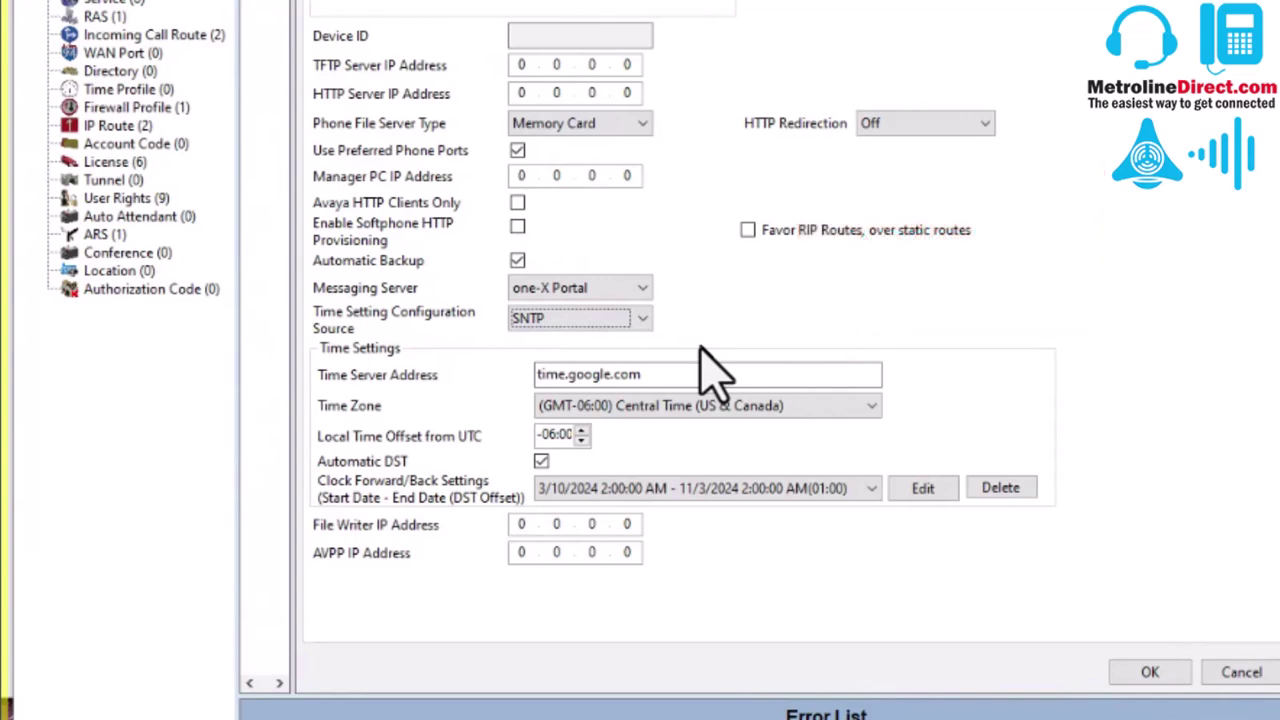
{"action": "left_click", "coordinate": [872, 490]}
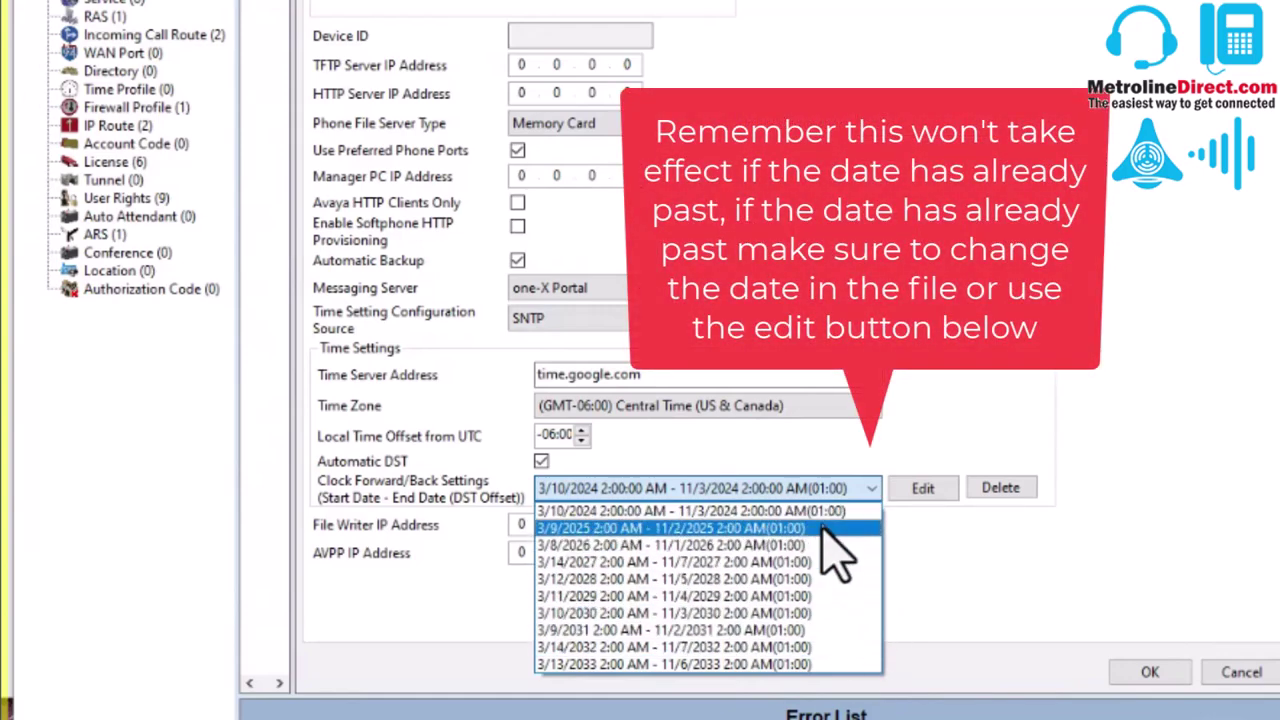
{"action": "left_click", "coordinate": [960, 552]}
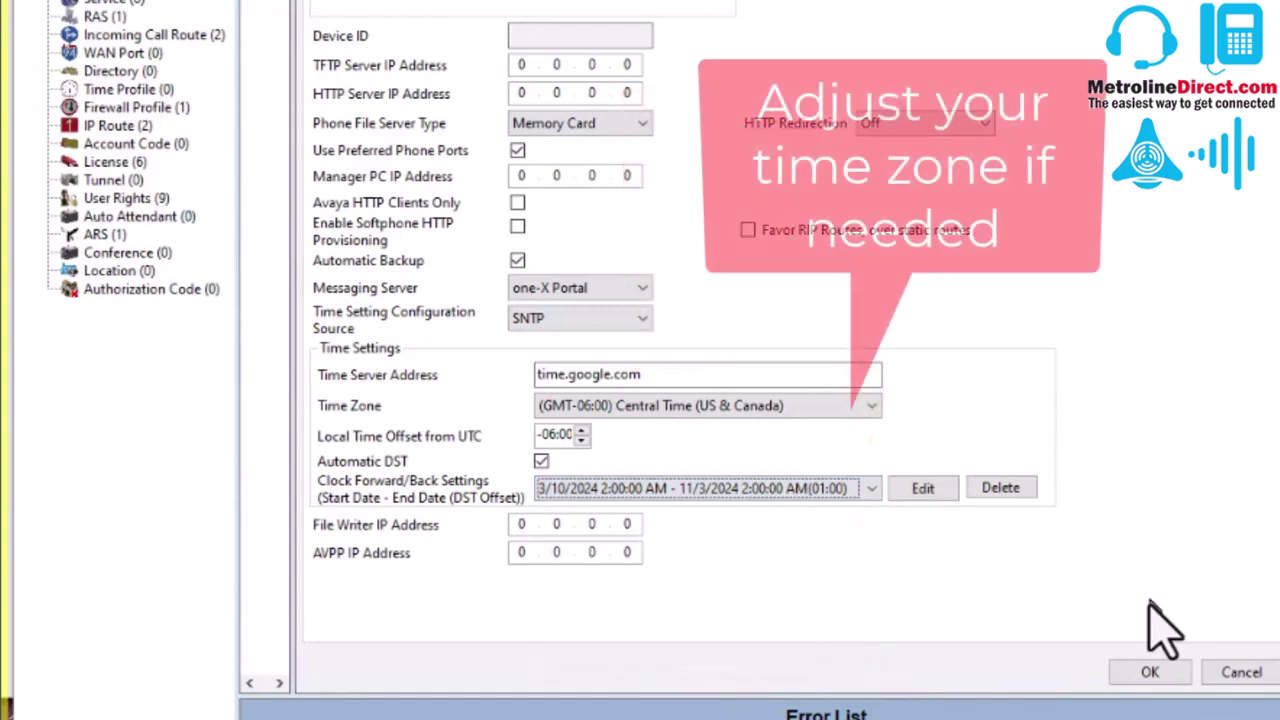
Step: Accept the SNTP time settings and start saving the configuration to IPOffice_1
{"action": "left_click", "coordinate": [1152, 668]}
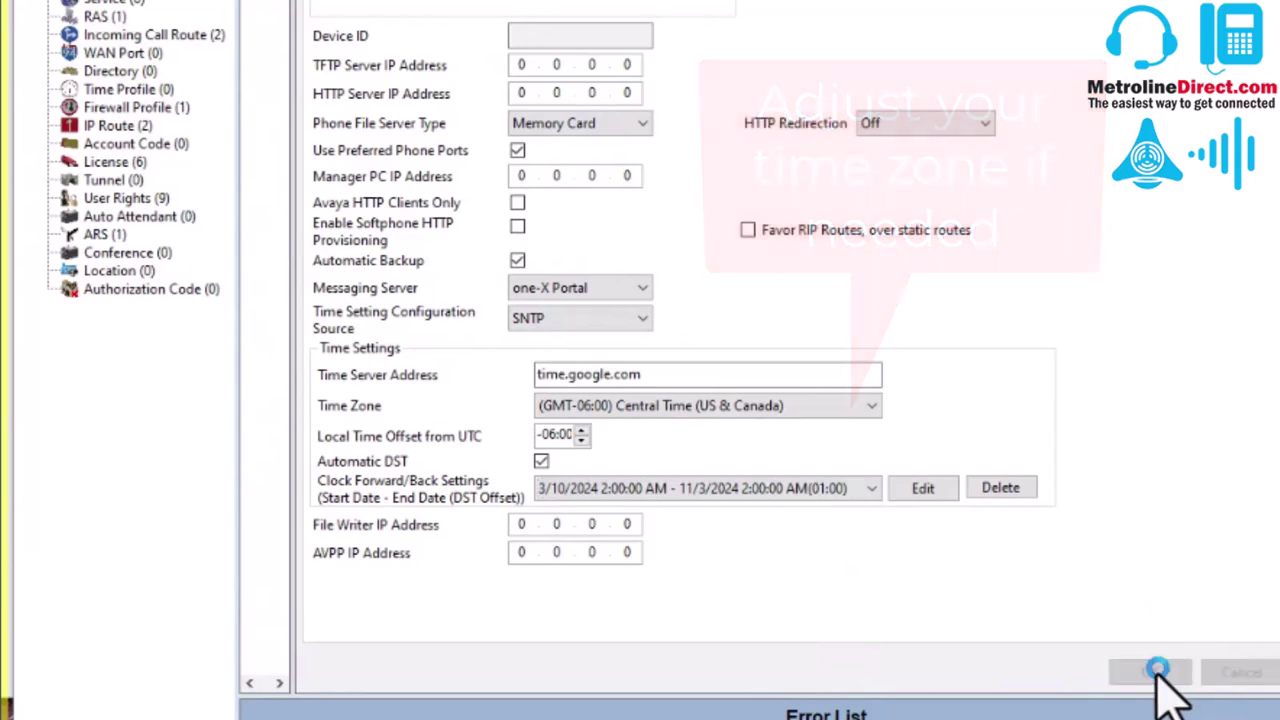
{"action": "left_click", "coordinate": [703, 494]}
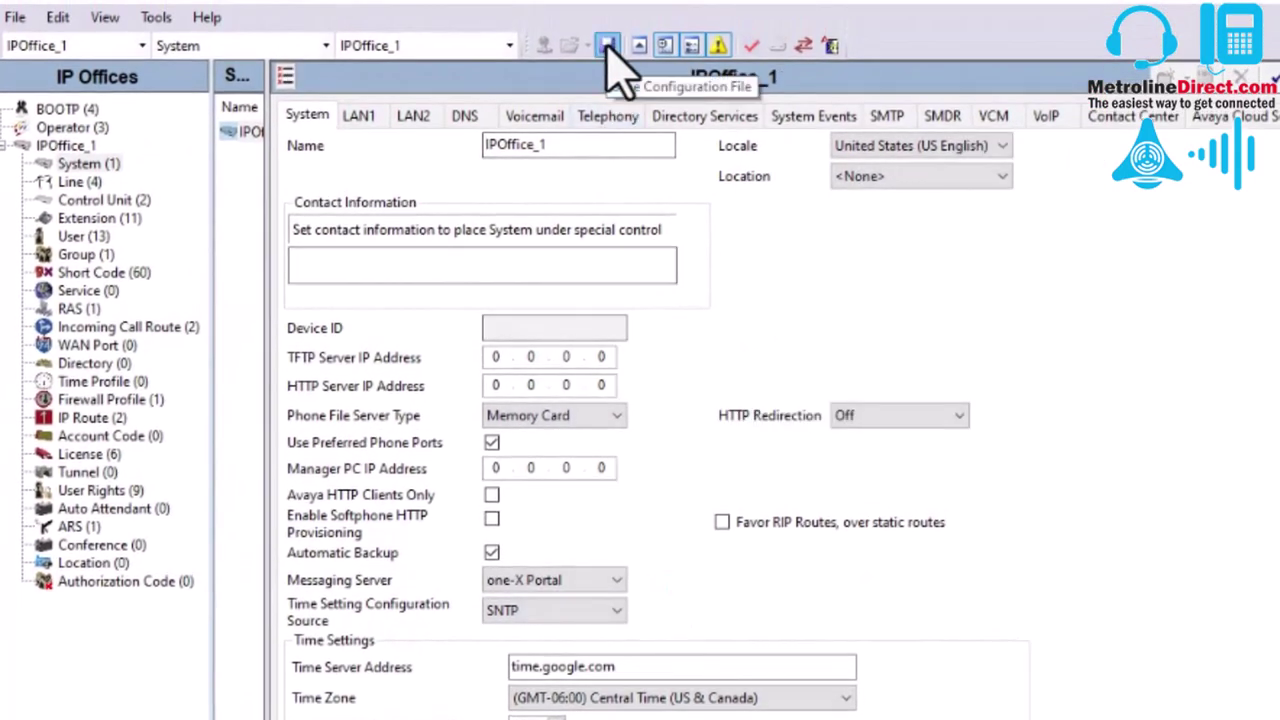
{"action": "left_click", "coordinate": [607, 45]}
{"action": "left_click", "coordinate": [598, 592]}
{"action": "left_click", "coordinate": [575, 406]}
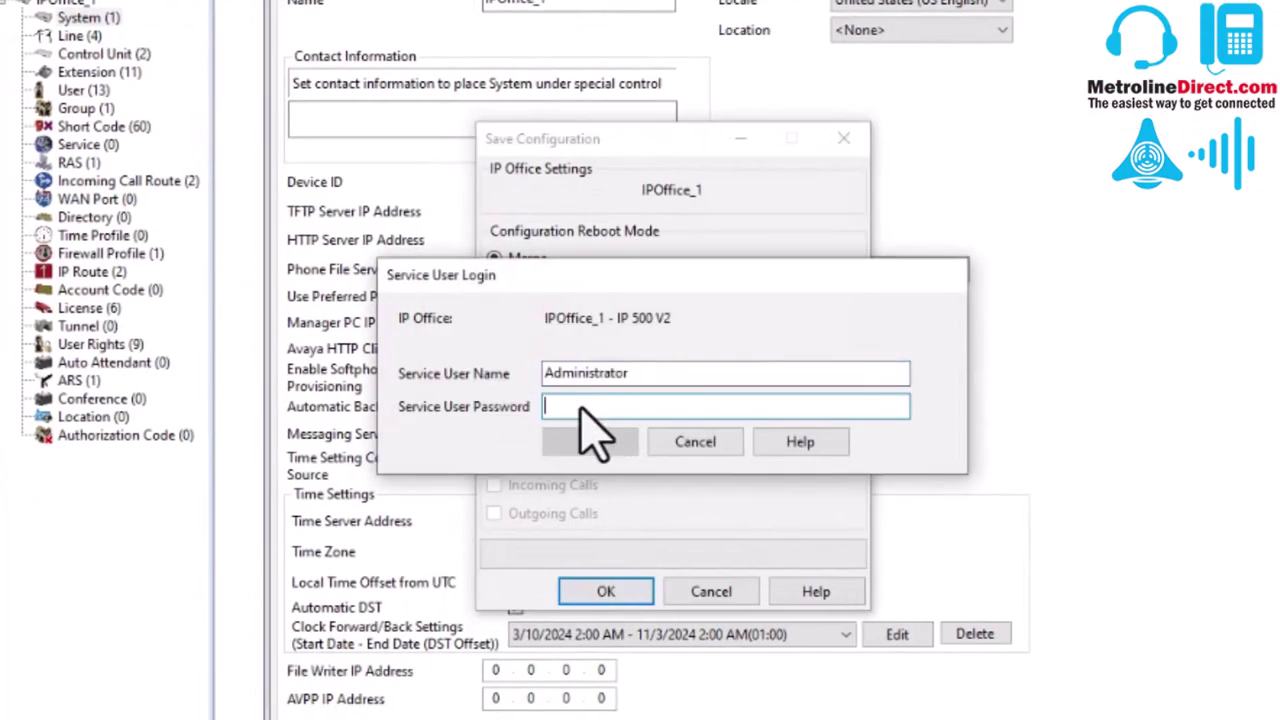